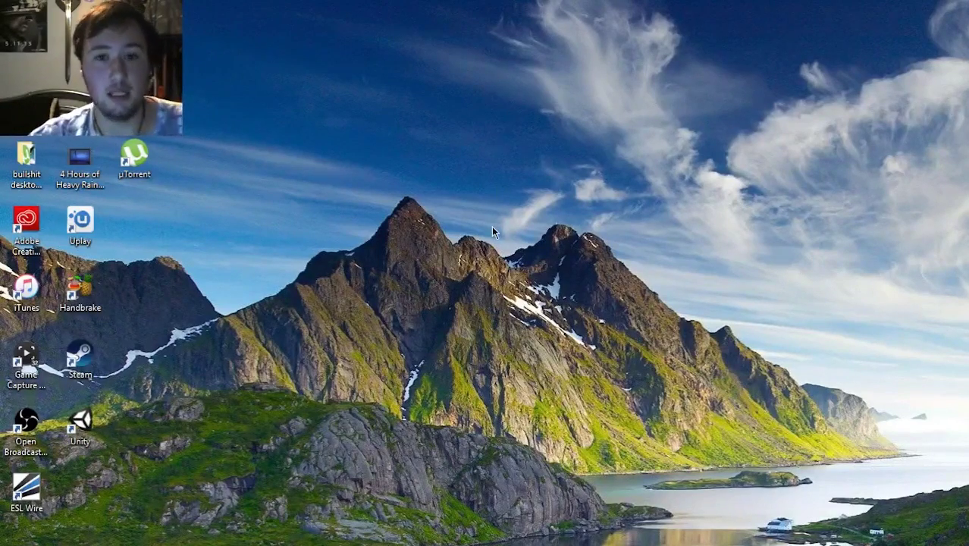
# Switch to a File Explorer window showing the Downloads folder
pyautogui.hotkey('alt', 'Tab')
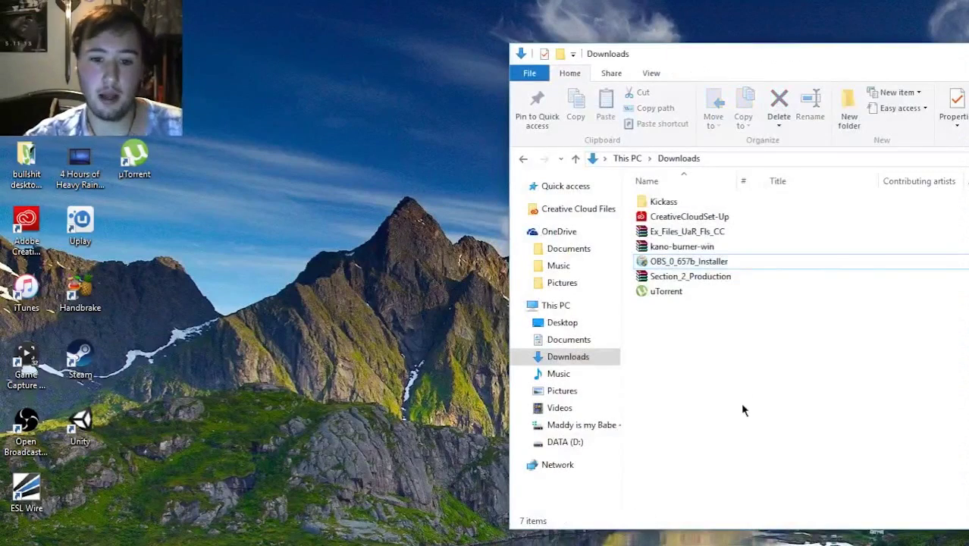
# Open the 'test square cam' project from Videos > project save files
pyautogui.click(559, 407)
pyautogui.scroll(-3, 847, 353)
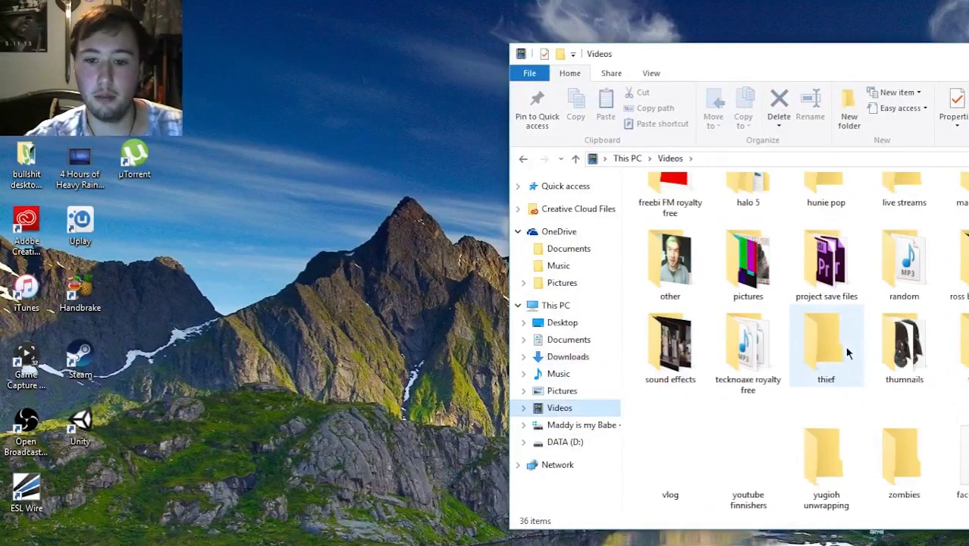
pyautogui.click(830, 291)
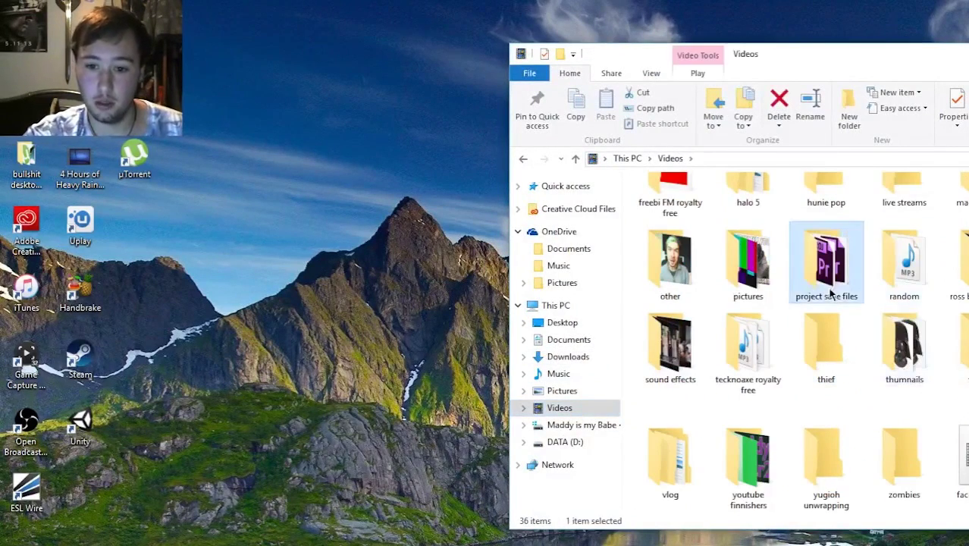
pyautogui.doubleClick(830, 292)
pyautogui.click(960, 311)
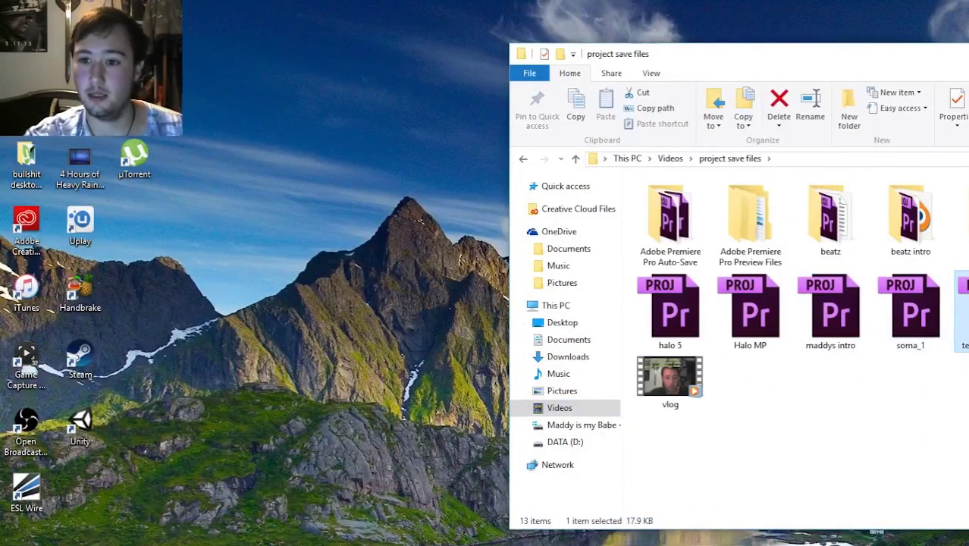
pyautogui.press('Return')
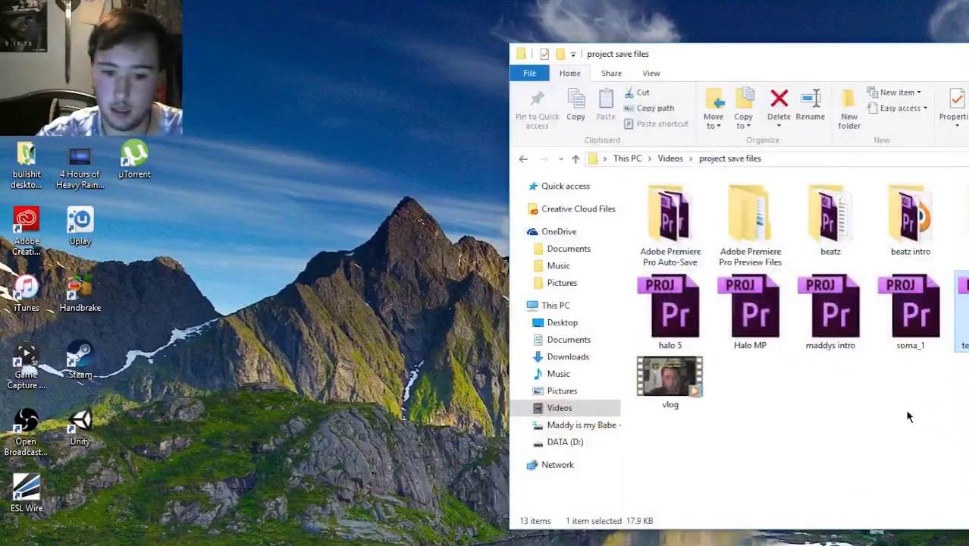
pyautogui.click(908, 416)
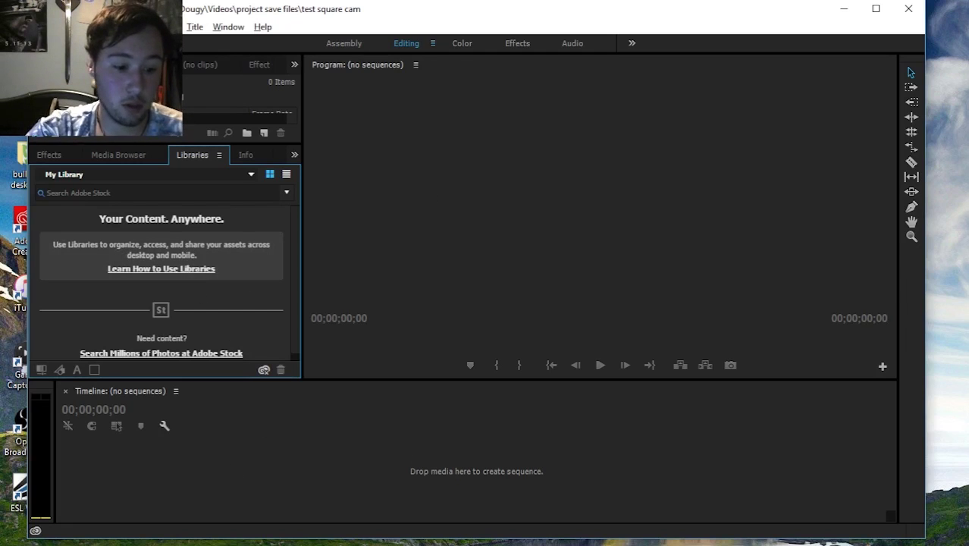
# Enlarge the Project panel and import the facecams video from Videos
pyautogui.hotkey('alt', 'Tab')
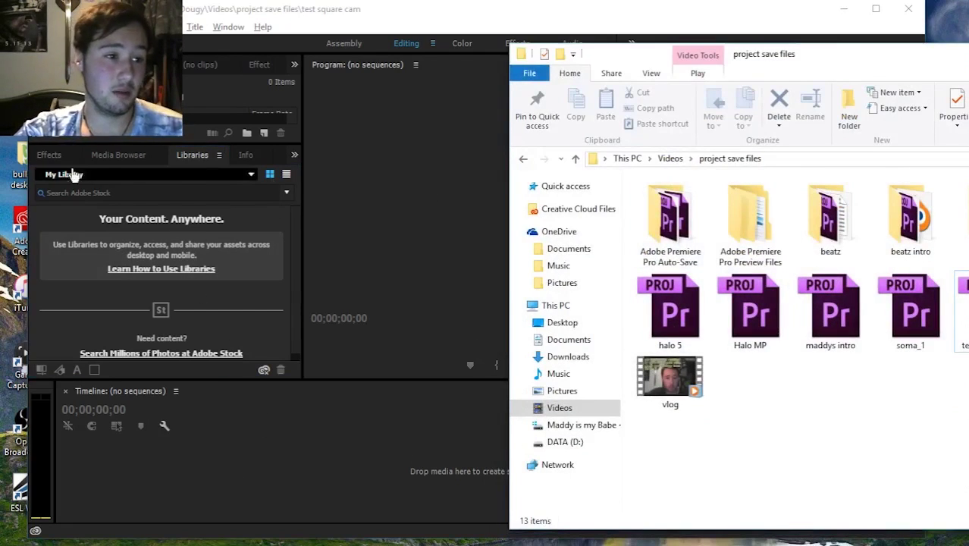
pyautogui.click(68, 156)
pyautogui.hotkey('alt', 'Tab')
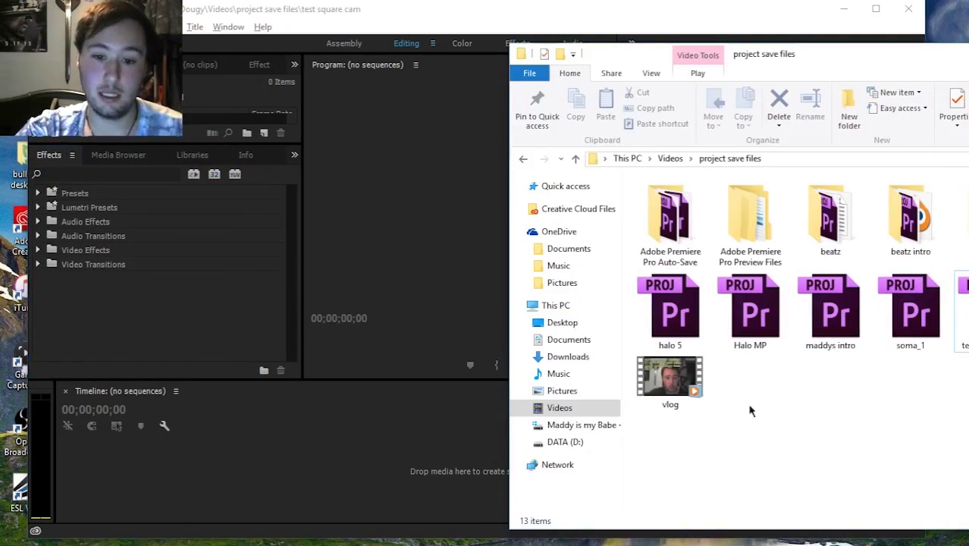
pyautogui.click(670, 158)
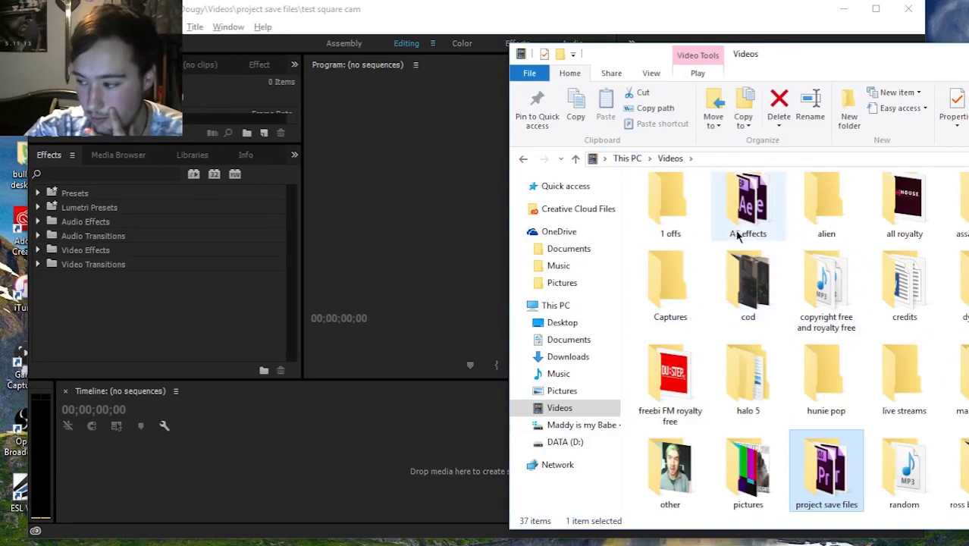
pyautogui.moveTo(839, 57); pyautogui.dragTo(691, 81)
pyautogui.scroll(-3, 787, 434)
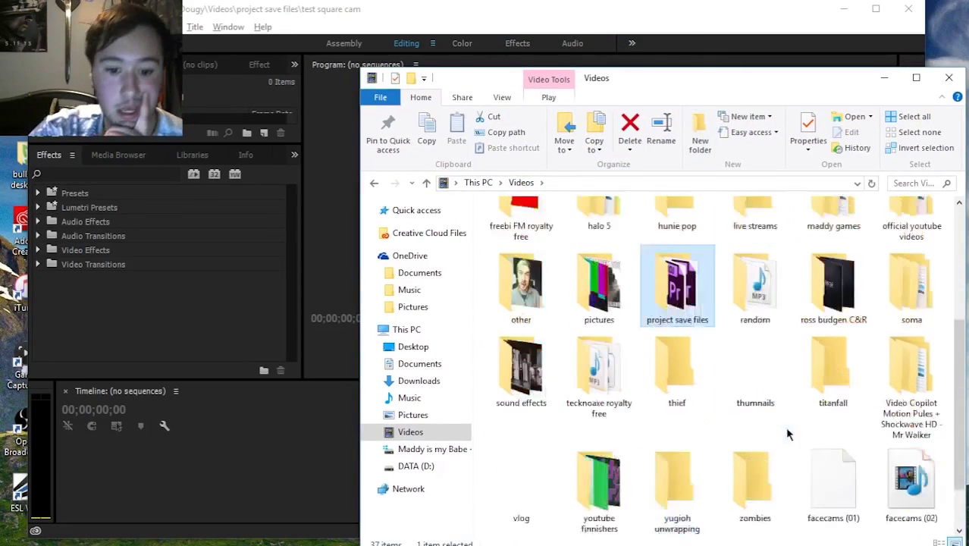
pyautogui.scroll(-2, 787, 433)
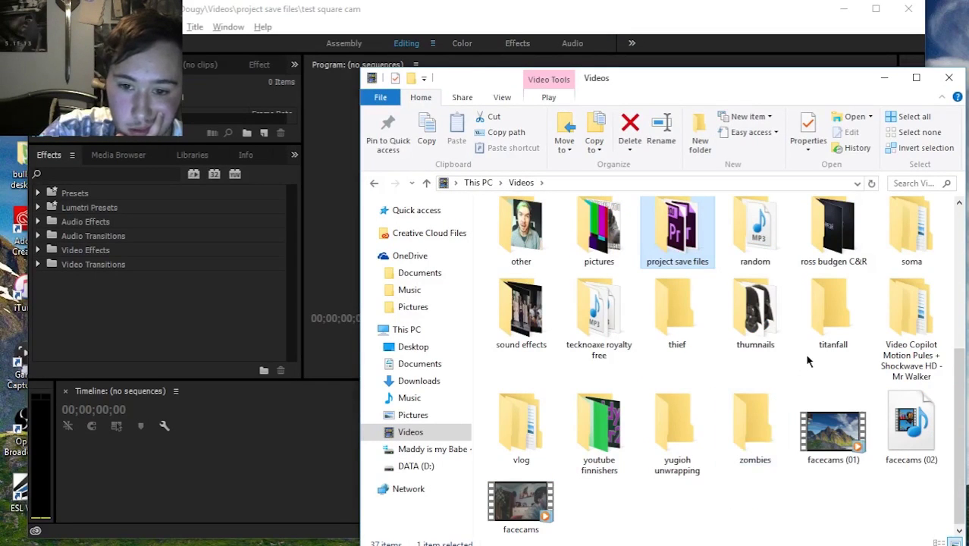
pyautogui.click(544, 512)
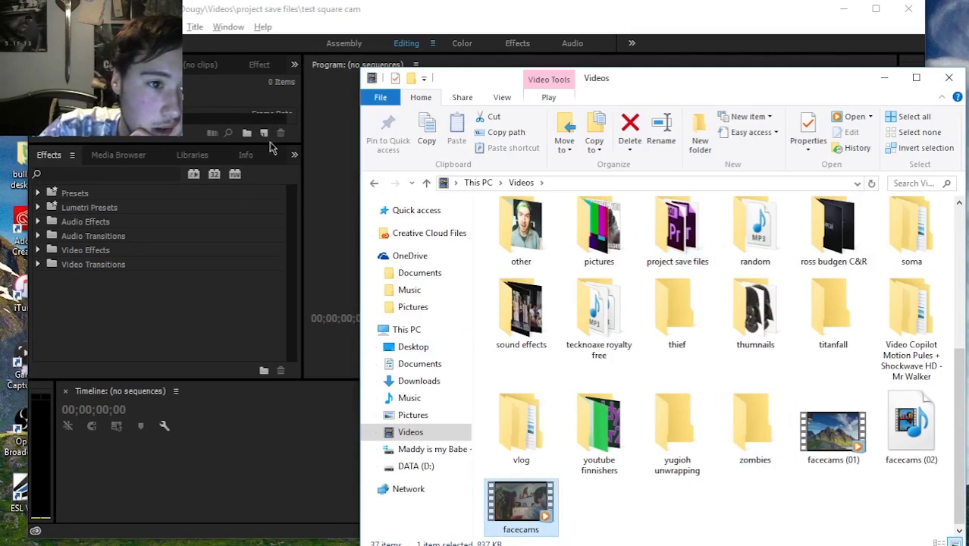
pyautogui.click(269, 146)
pyautogui.moveTo(269, 146); pyautogui.dragTo(246, 262)
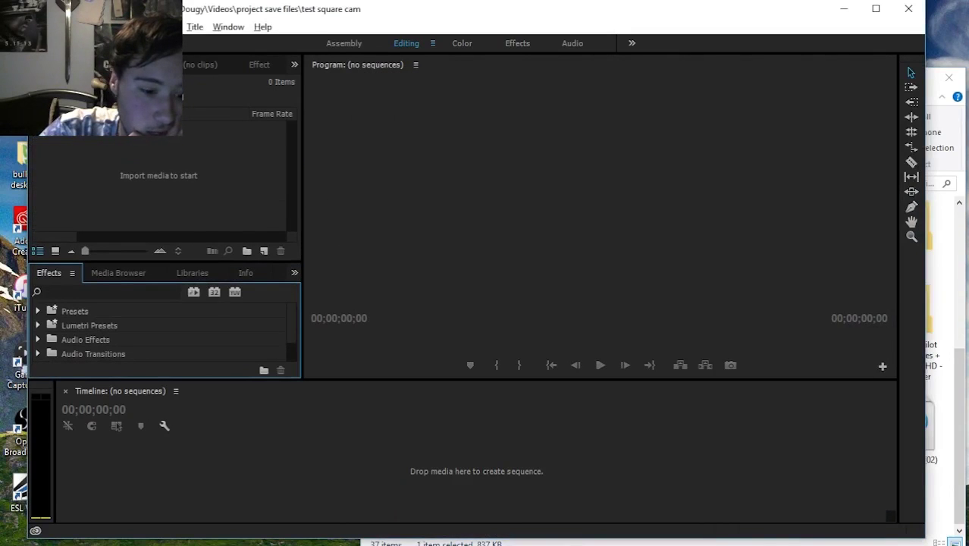
pyautogui.hotkey('alt', 'Tab')
pyautogui.moveTo(508, 506); pyautogui.dragTo(182, 201)
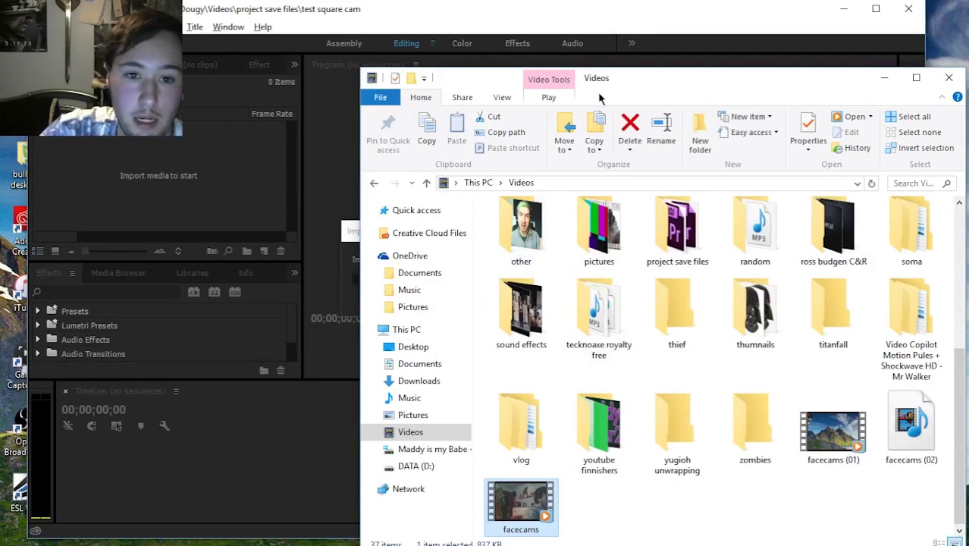
# Import crash bandicoot #3 from official youtube videos > retro into the project
pyautogui.moveTo(599, 78); pyautogui.dragTo(652, 91)
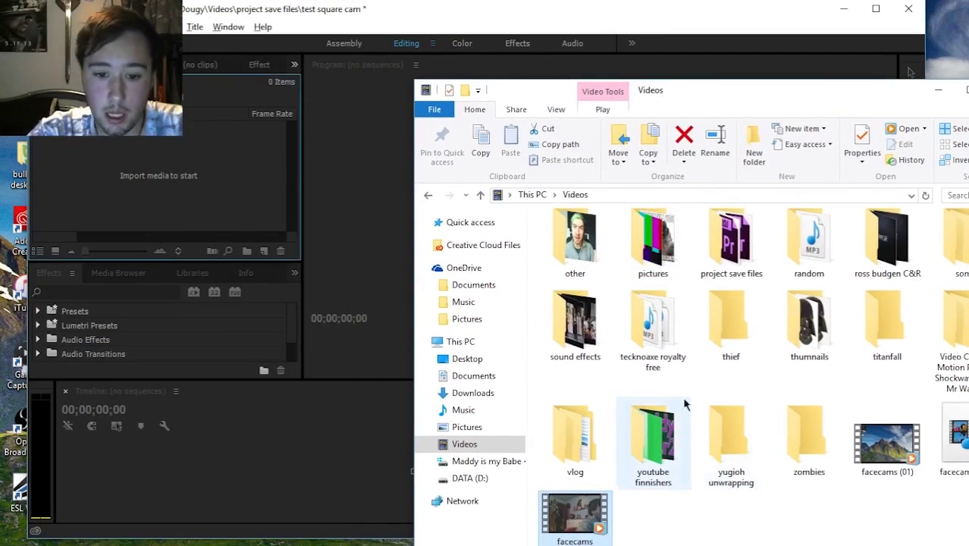
pyautogui.scroll(2, 758, 371)
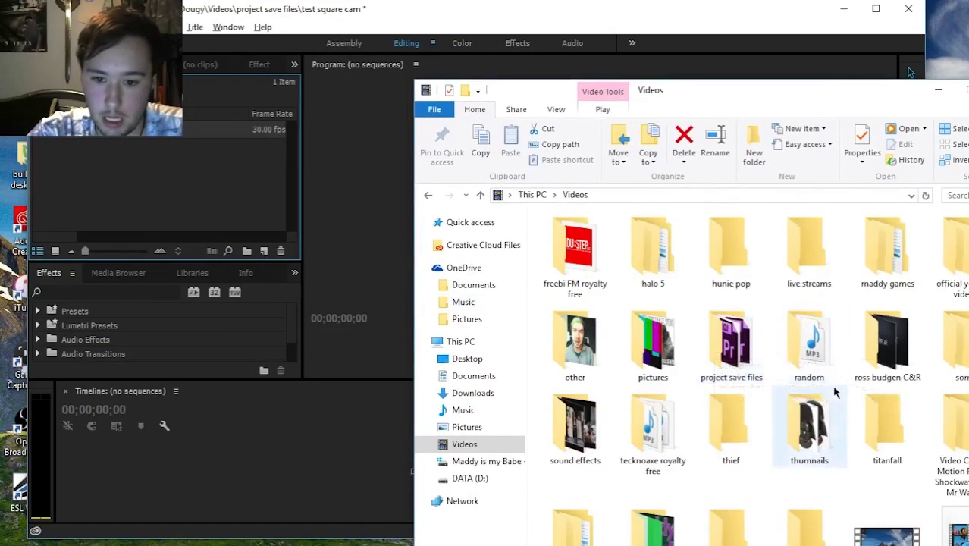
pyautogui.scroll(-2, 831, 384)
pyautogui.scroll(2, 841, 341)
pyautogui.scroll(3, 852, 298)
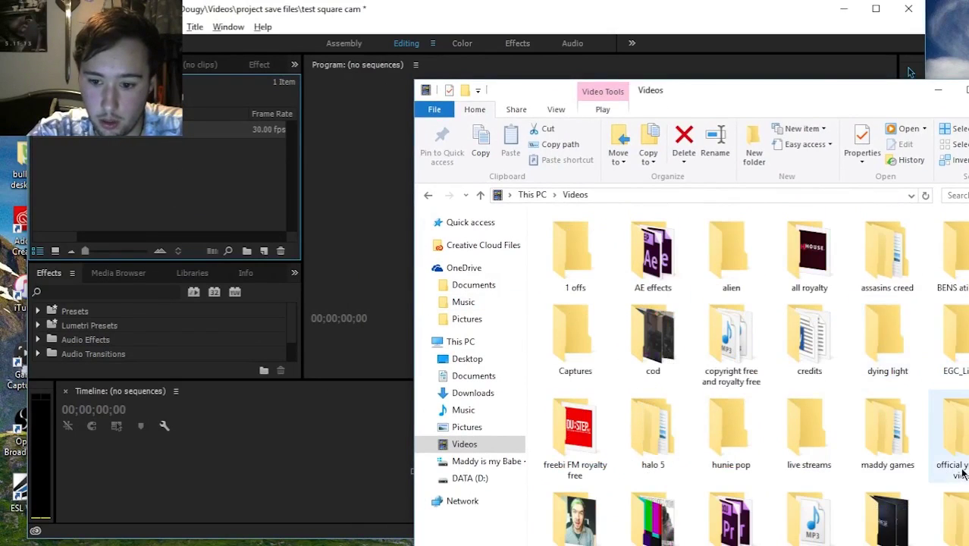
pyautogui.doubleClick(943, 432)
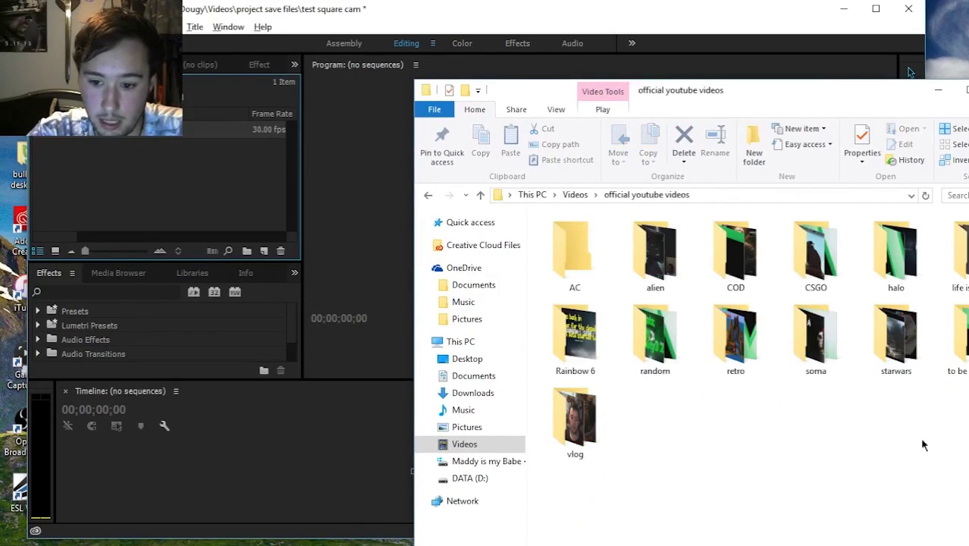
pyautogui.doubleClick(727, 356)
pyautogui.moveTo(747, 287); pyautogui.dragTo(227, 171)
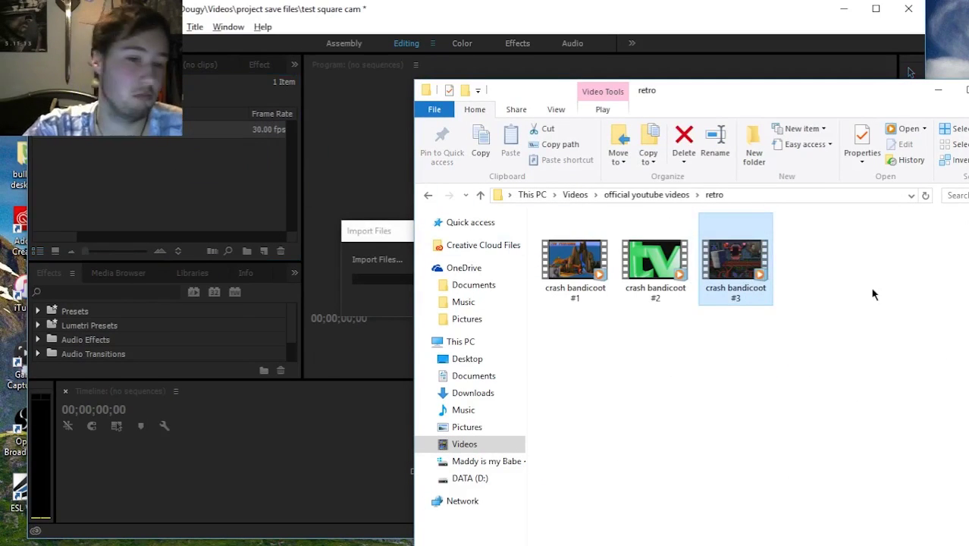
# Drag both imported clips onto the timeline to create the crash bandicoot #3 sequence
pyautogui.click(943, 90)
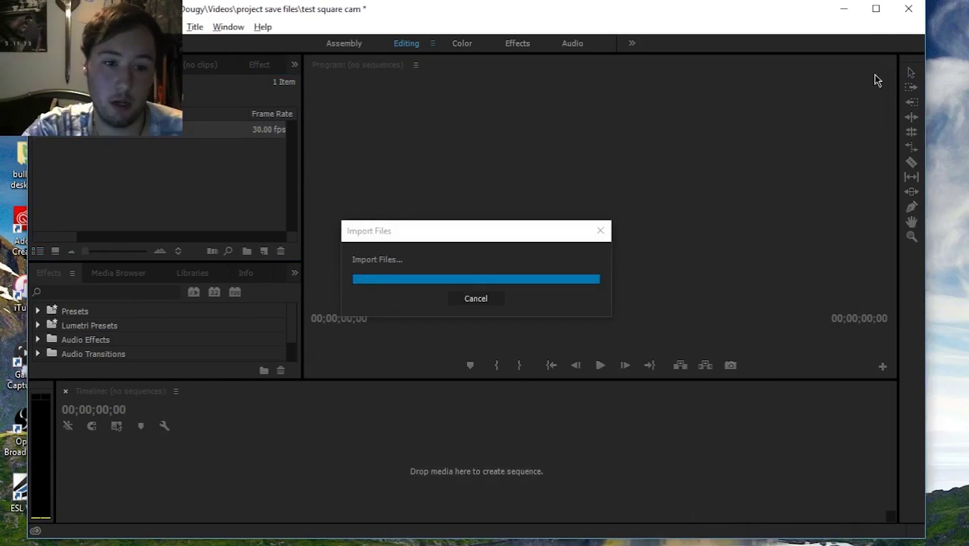
pyautogui.click(113, 146)
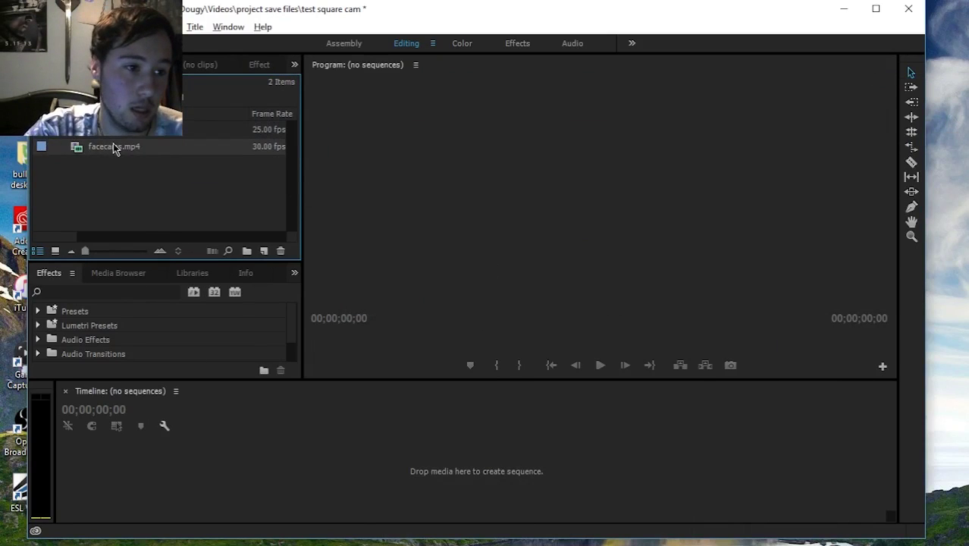
pyautogui.hotkey('ctrl', 'a')
pyautogui.moveTo(113, 146)
pyautogui.mouseDown()
pyautogui.moveTo(317, 487)
pyautogui.moveTo(453, 394)
pyautogui.mouseUp()
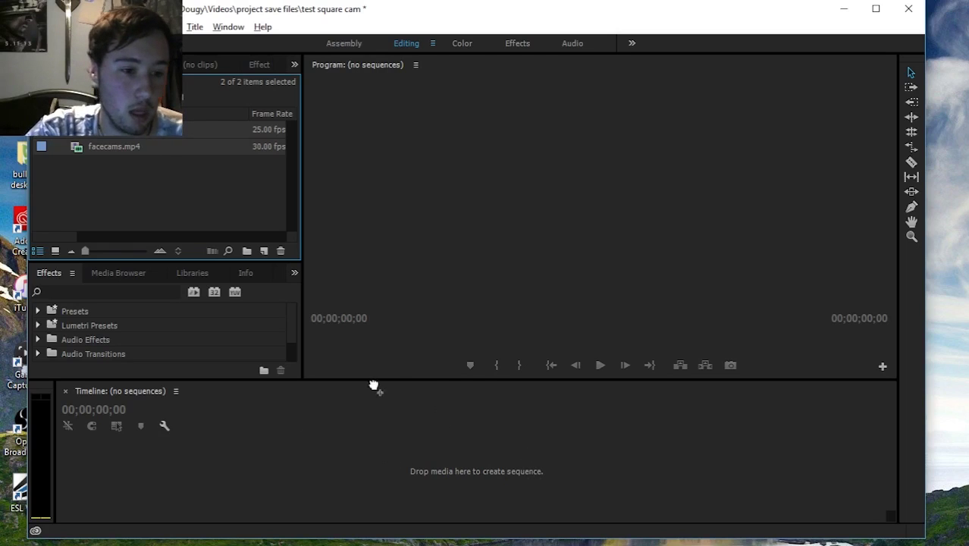
pyautogui.moveTo(452, 393); pyautogui.dragTo(375, 385)
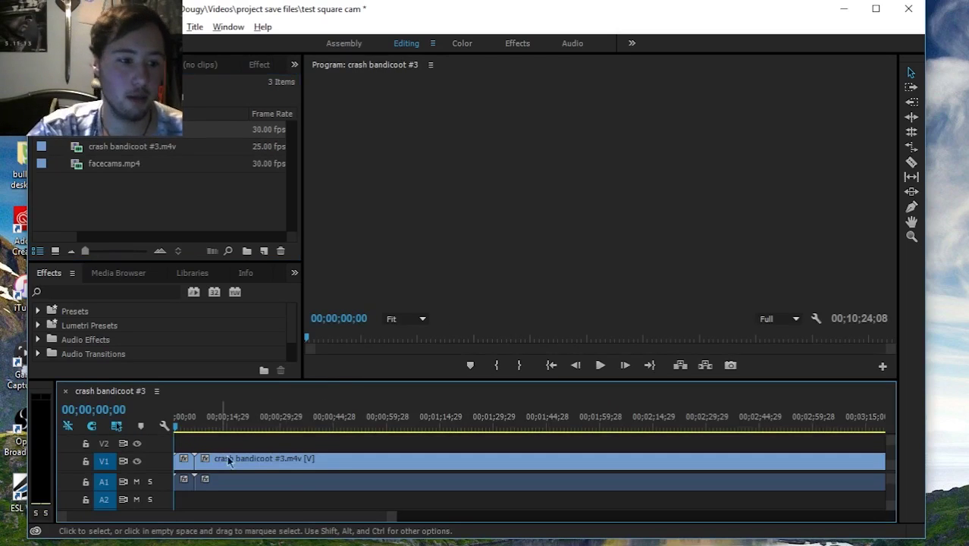
# Move the facecams clip up to V2 and briefly preview the sequence
pyautogui.click(190, 459)
pyautogui.moveTo(189, 453); pyautogui.dragTo(188, 497)
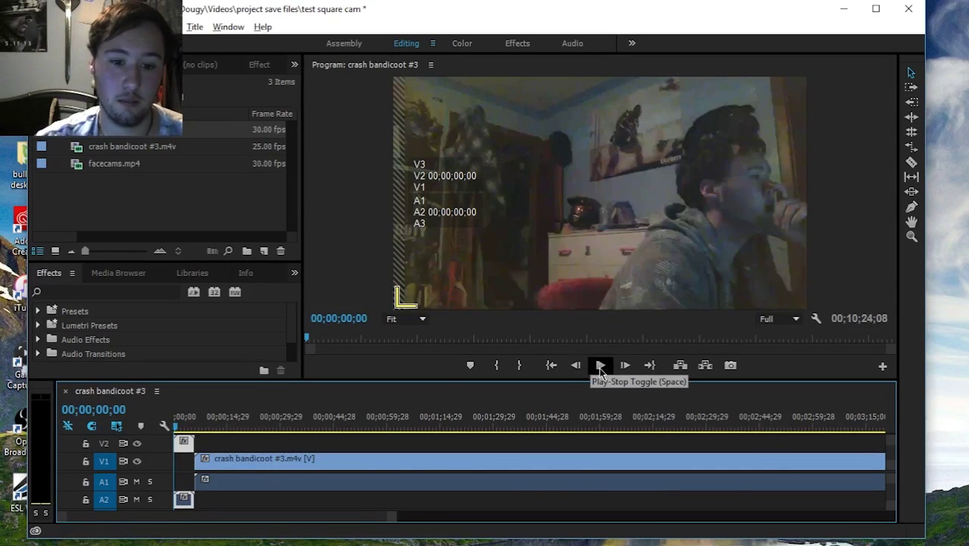
pyautogui.click(600, 365)
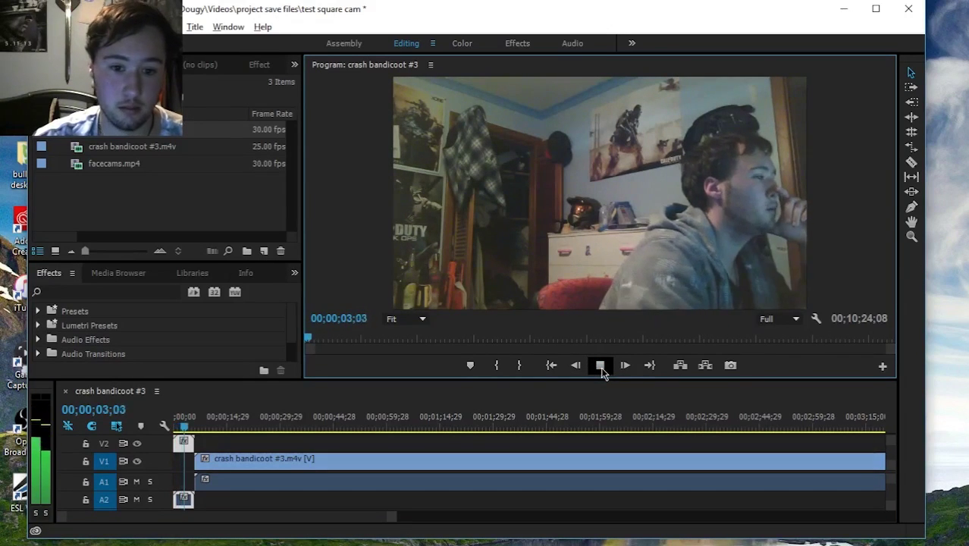
pyautogui.click(599, 365)
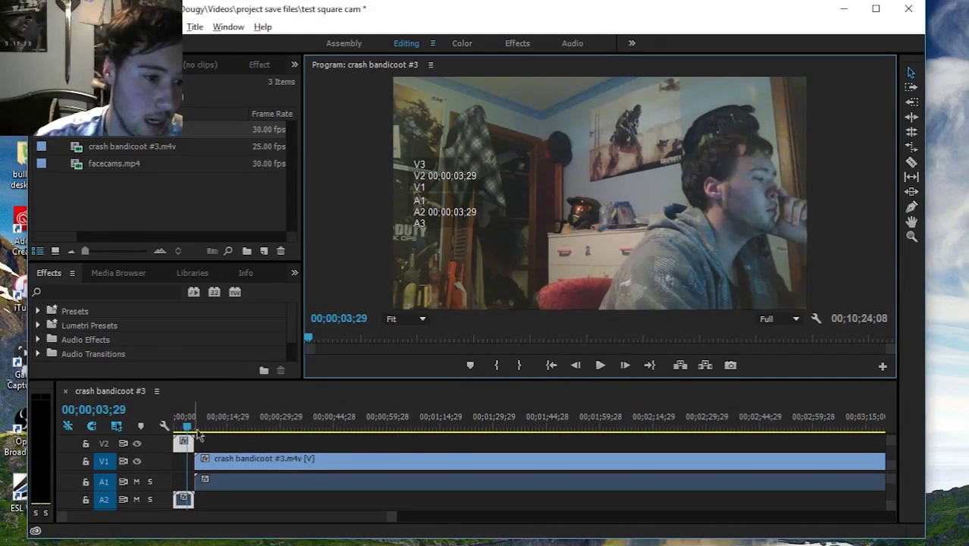
pyautogui.click(200, 466)
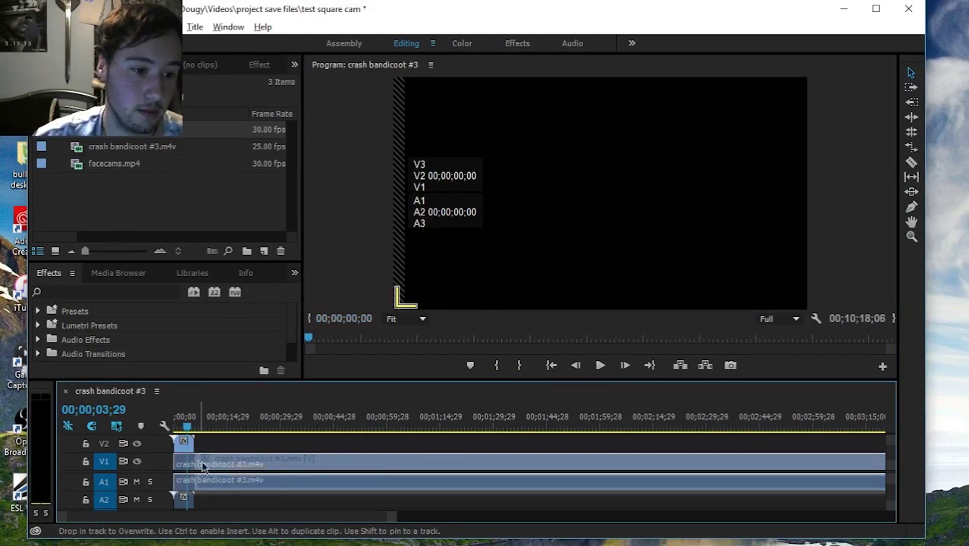
# Move the gameplay clip to the start and ripple-delete its opening part
pyautogui.moveTo(200, 465); pyautogui.dragTo(182, 463)
pyautogui.press('c')
pyautogui.moveTo(212, 417); pyautogui.dragTo(459, 416)
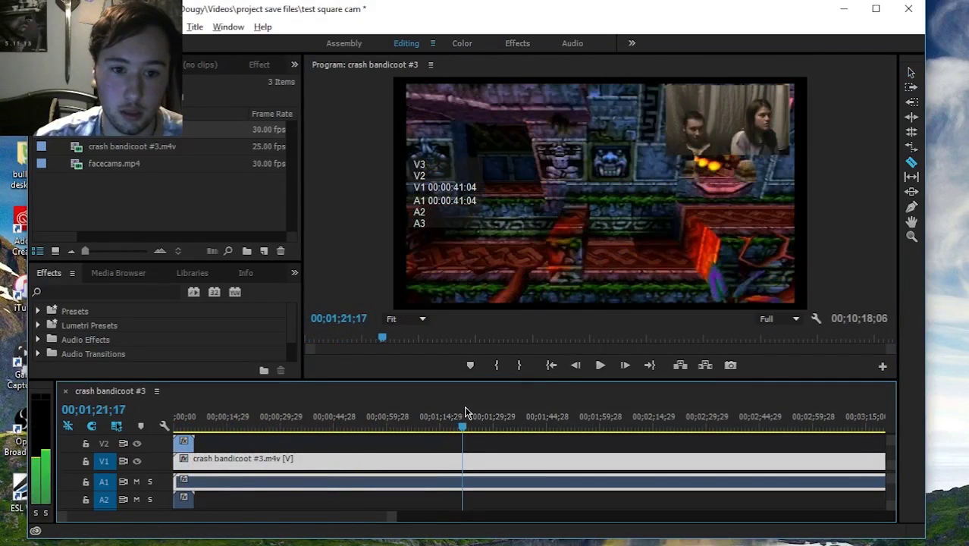
pyautogui.click(462, 458)
pyautogui.press('v')
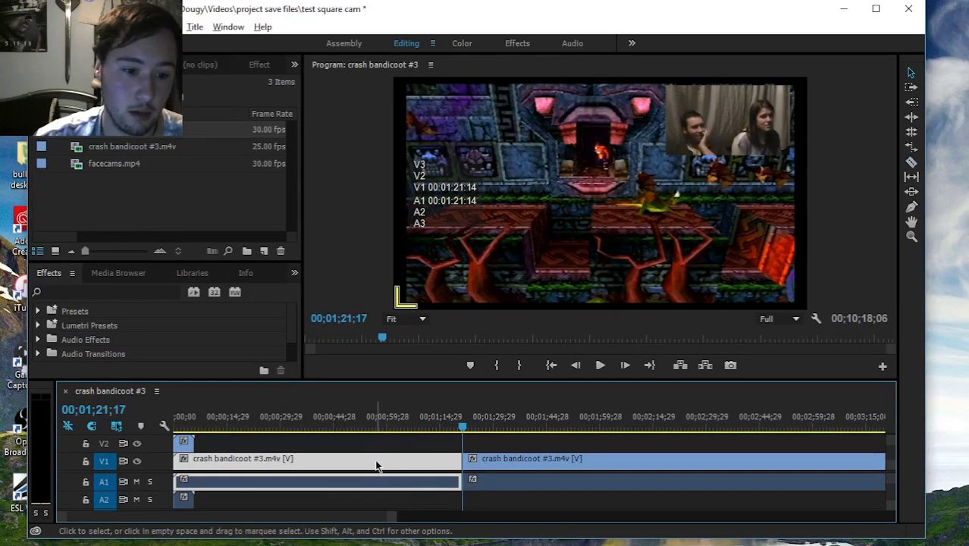
pyautogui.hotkey('shift', 'Delete')
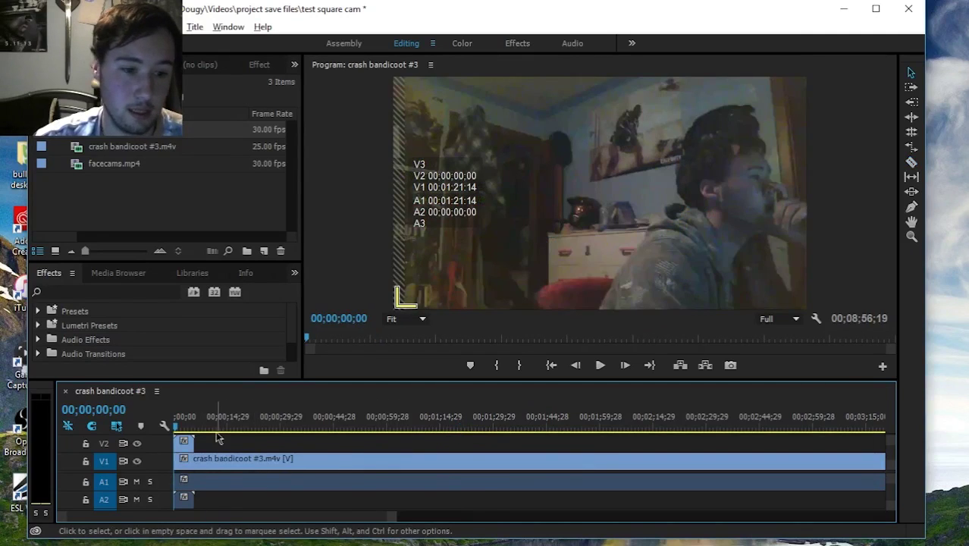
# Split the clips a few seconds in and delete the long remainder
pyautogui.press('c')
pyautogui.click(197, 458)
pyautogui.press('v')
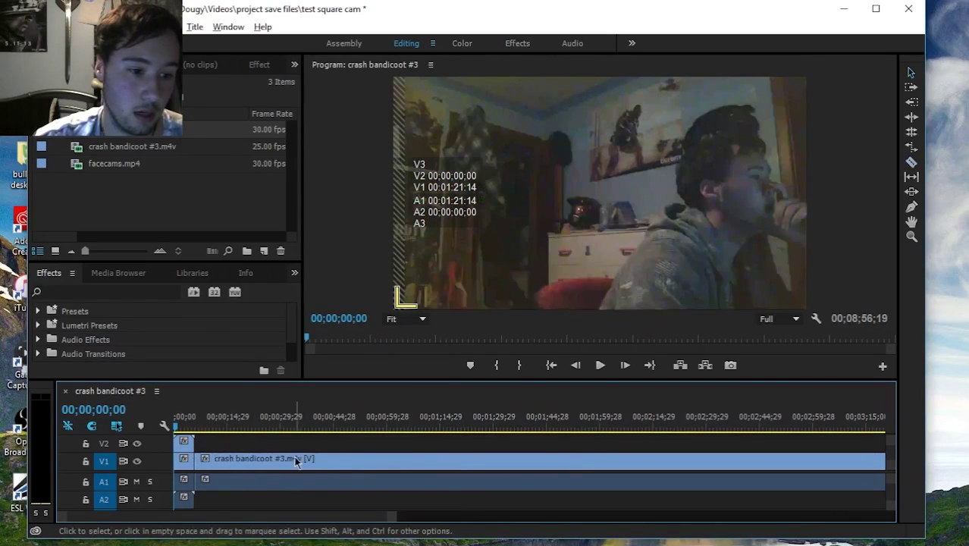
pyautogui.click(317, 459)
pyautogui.press('Delete')
pyautogui.press('End')
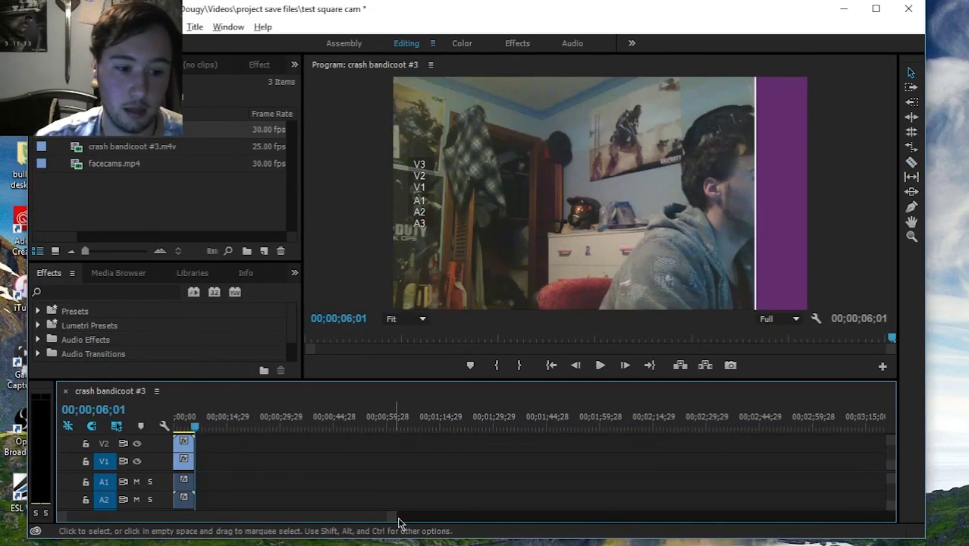
# Zoom the timeline in on the short clips and replay from the start
pyautogui.moveTo(394, 517); pyautogui.dragTo(190, 516)
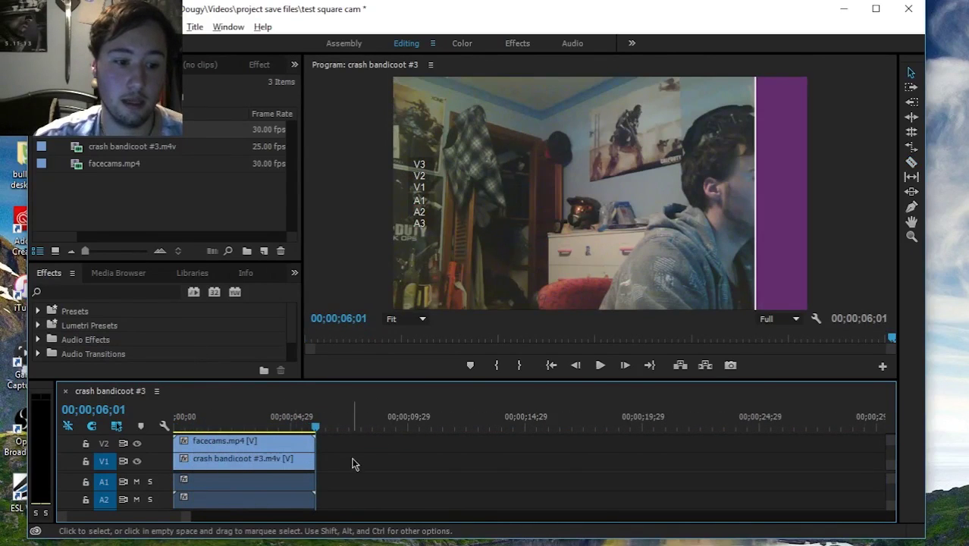
pyautogui.moveTo(342, 444); pyautogui.dragTo(261, 467)
pyautogui.click(465, 460)
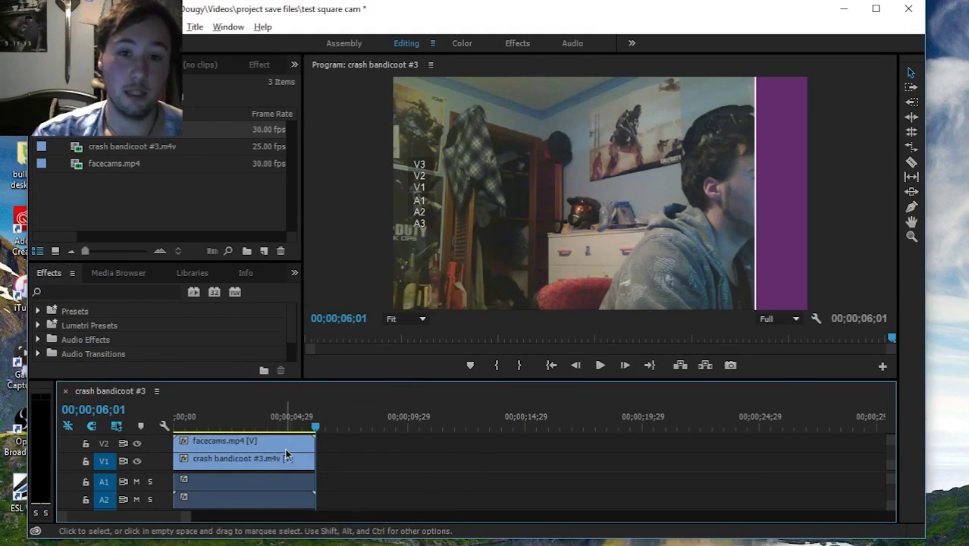
pyautogui.click(182, 423)
pyautogui.press('space')
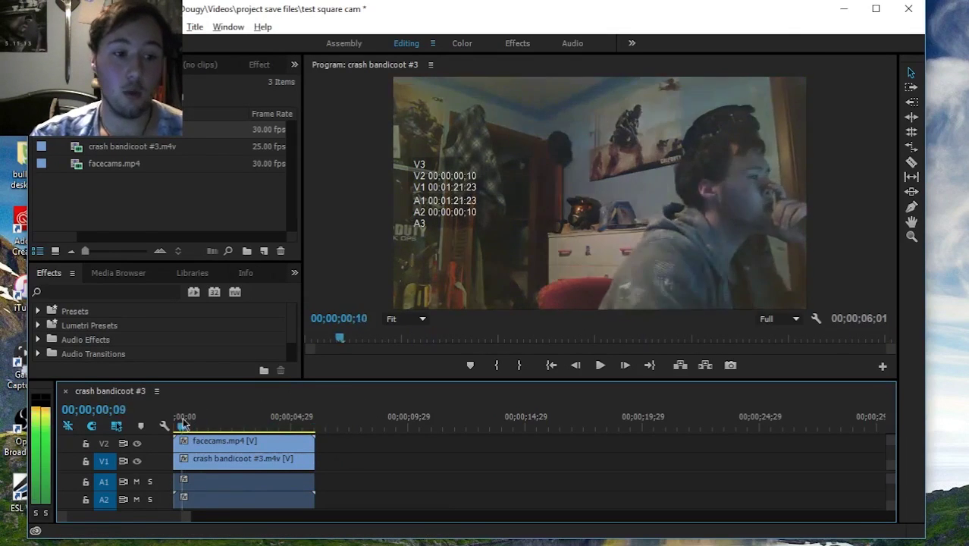
# Scale the facecam down to a smaller box and enlarge the gameplay to fill the frame
pyautogui.click(601, 198)
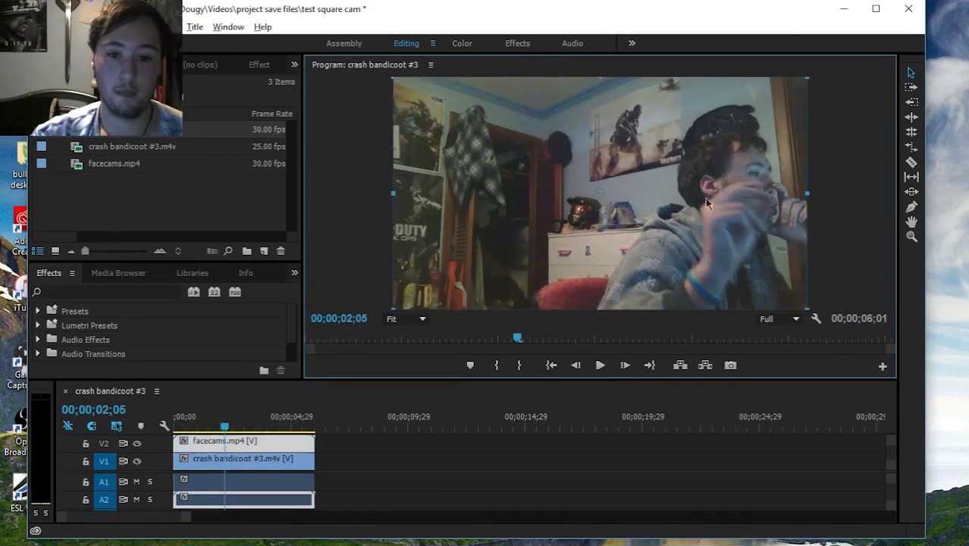
pyautogui.moveTo(464, 195)
pyautogui.mouseDown()
pyautogui.moveTo(494, 205)
pyautogui.moveTo(473, 157)
pyautogui.mouseUp()
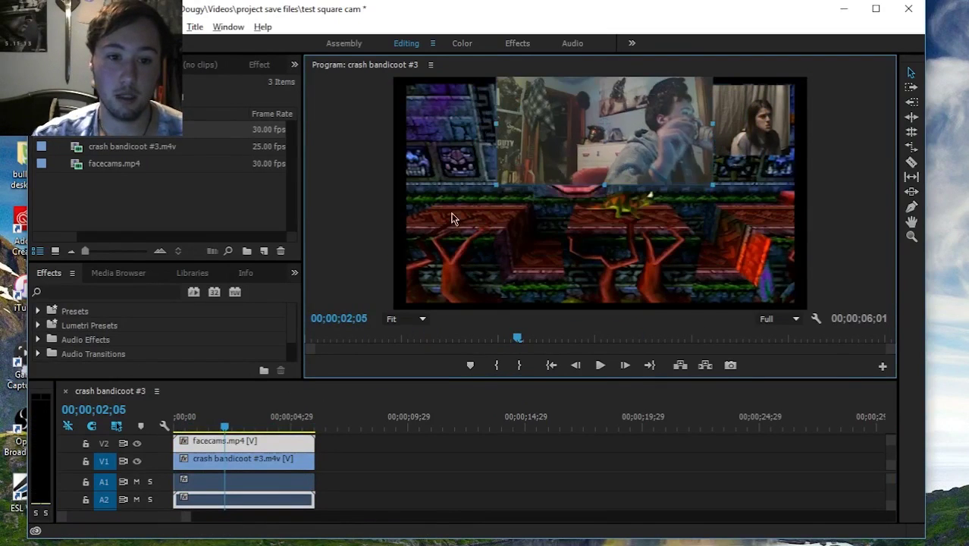
pyautogui.click(485, 266)
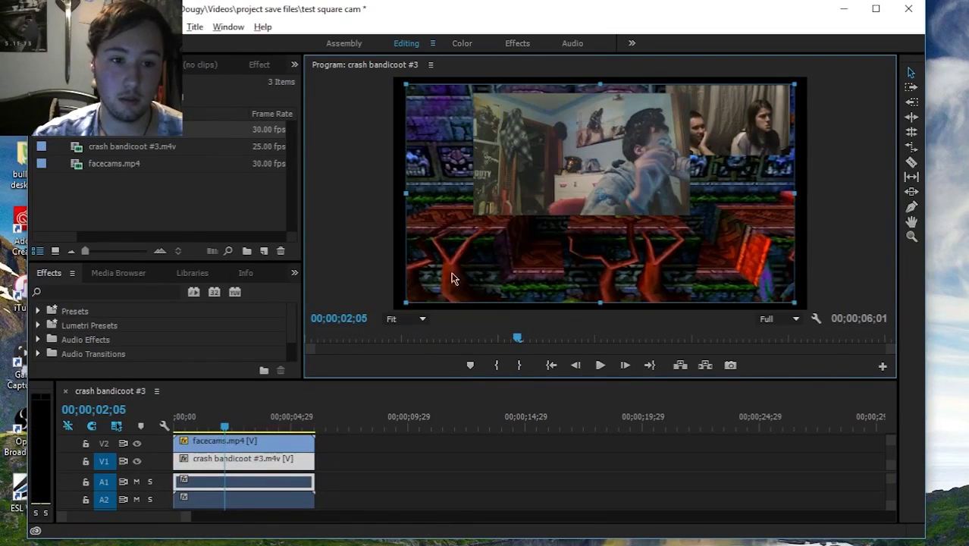
pyautogui.moveTo(405, 299); pyautogui.dragTo(395, 306)
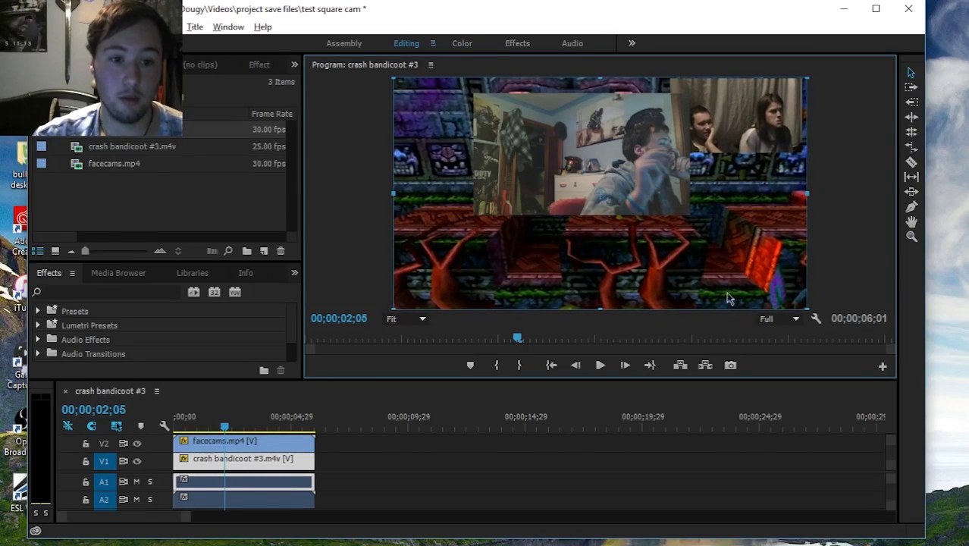
# Nudge the facecam slightly right and down, then play back the layout
pyautogui.click(565, 453)
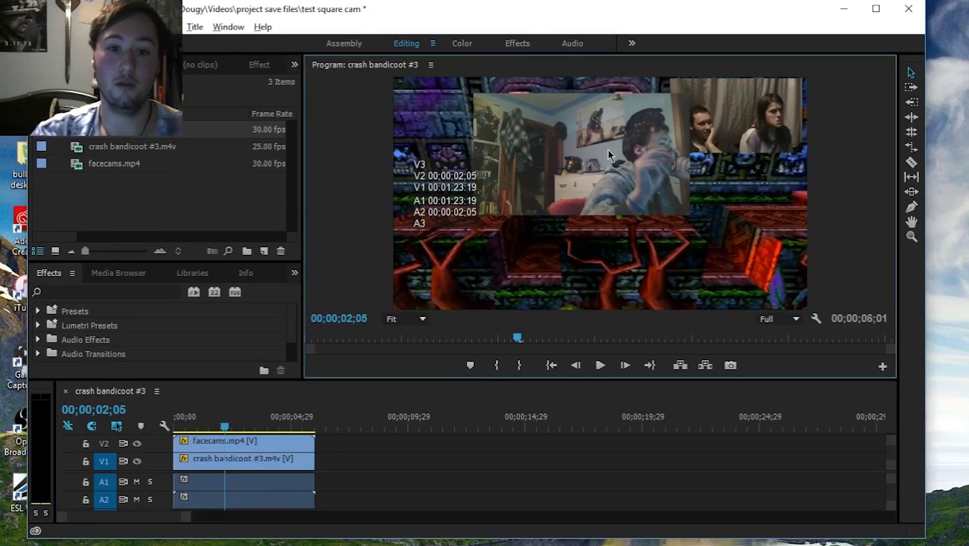
pyautogui.click(595, 165)
pyautogui.moveTo(595, 165); pyautogui.dragTo(623, 211)
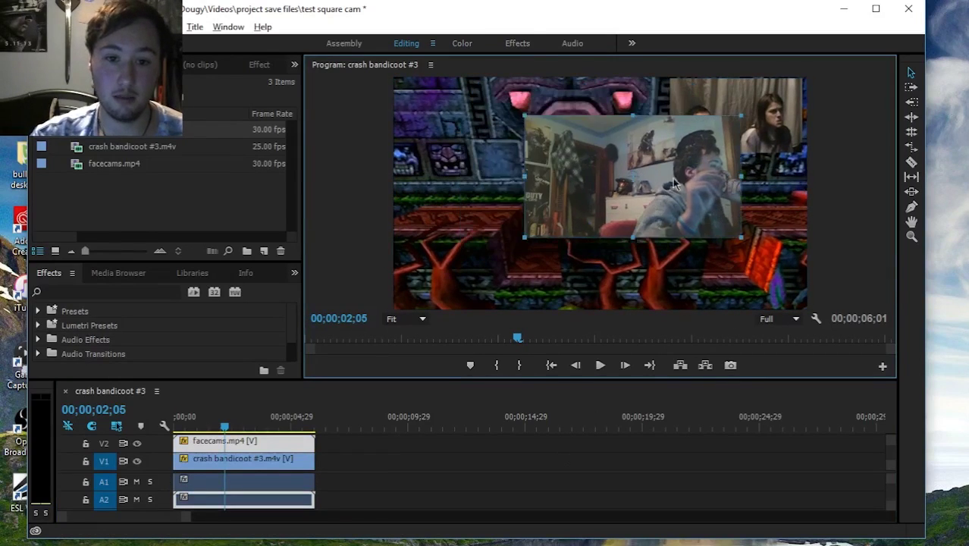
pyautogui.click(599, 365)
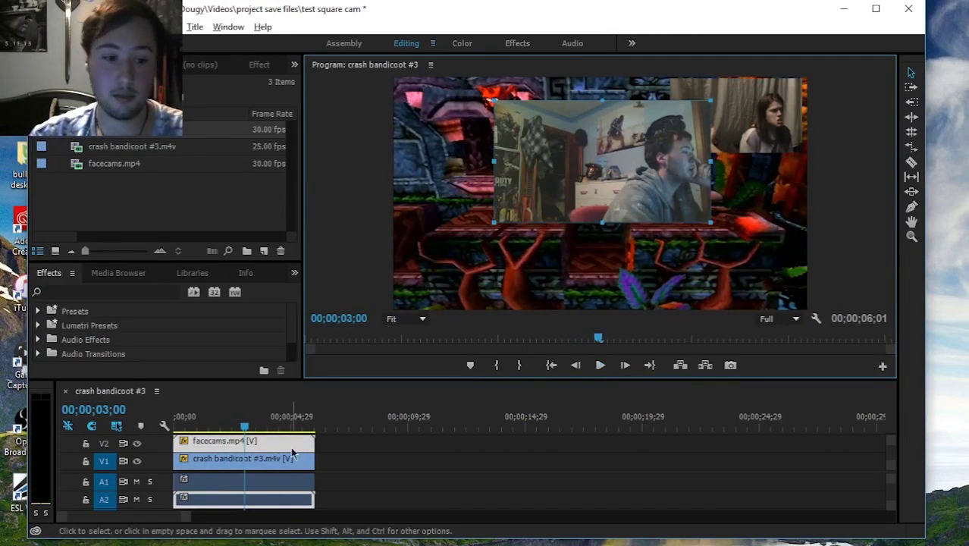
# Find Crop under Video Effects > Transform and apply it to the facecams clip
pyautogui.click(98, 291)
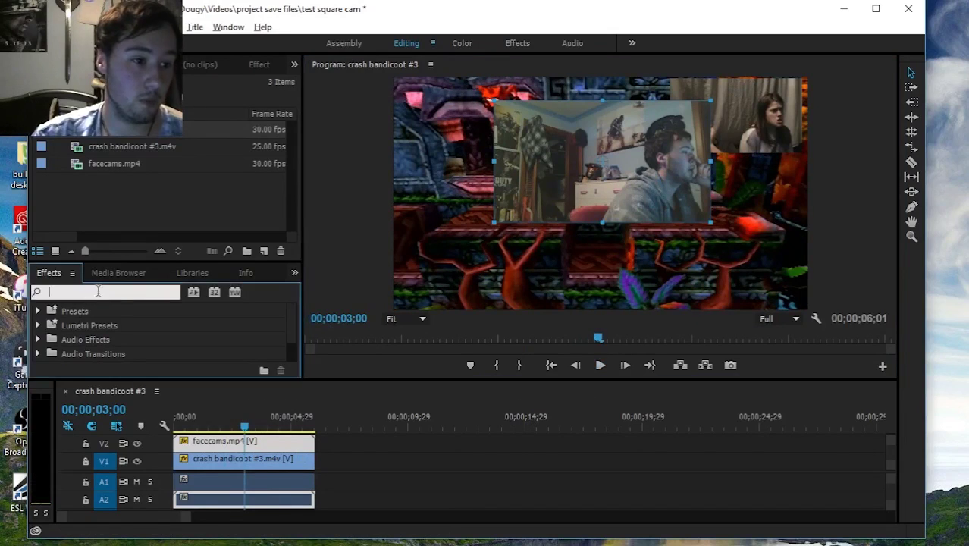
pyautogui.write('crop')
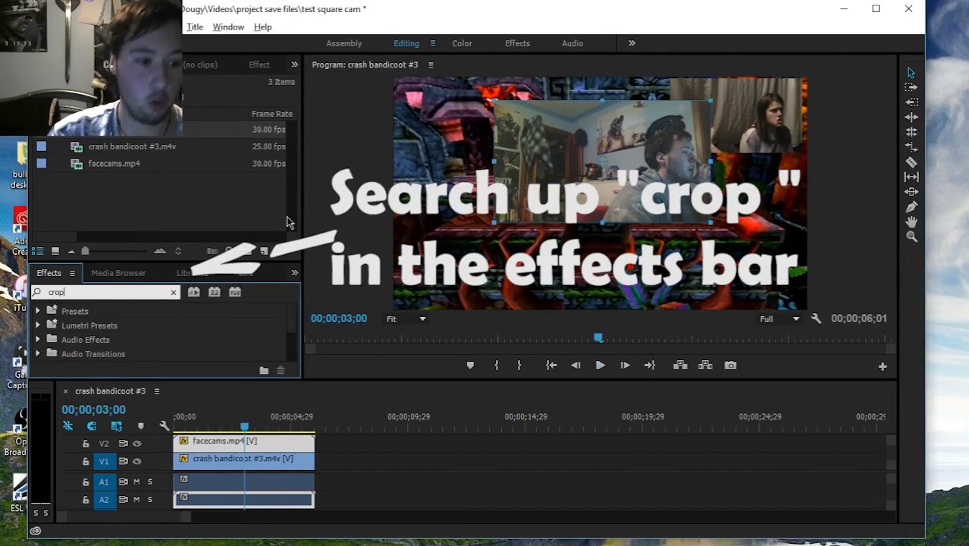
pyautogui.press('Return')
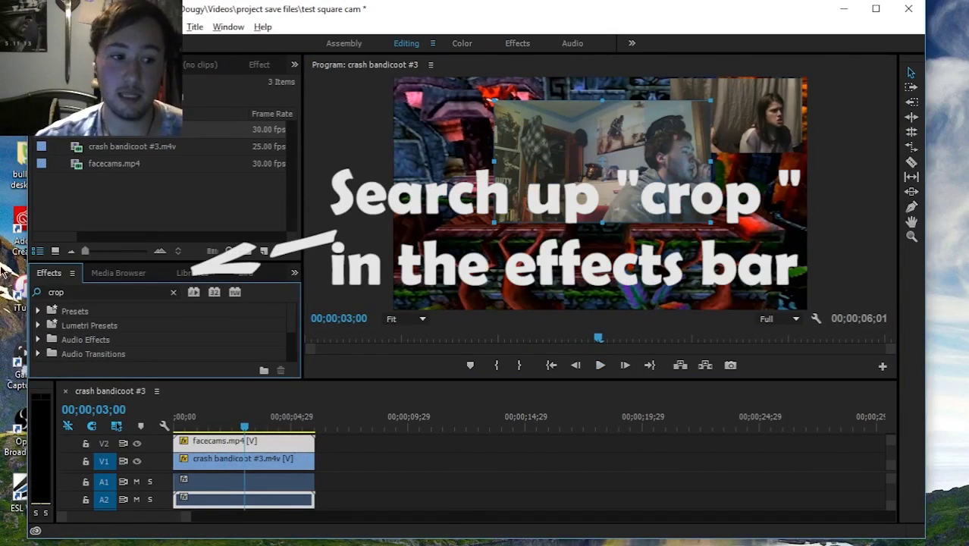
pyautogui.scroll(-2, 130, 328)
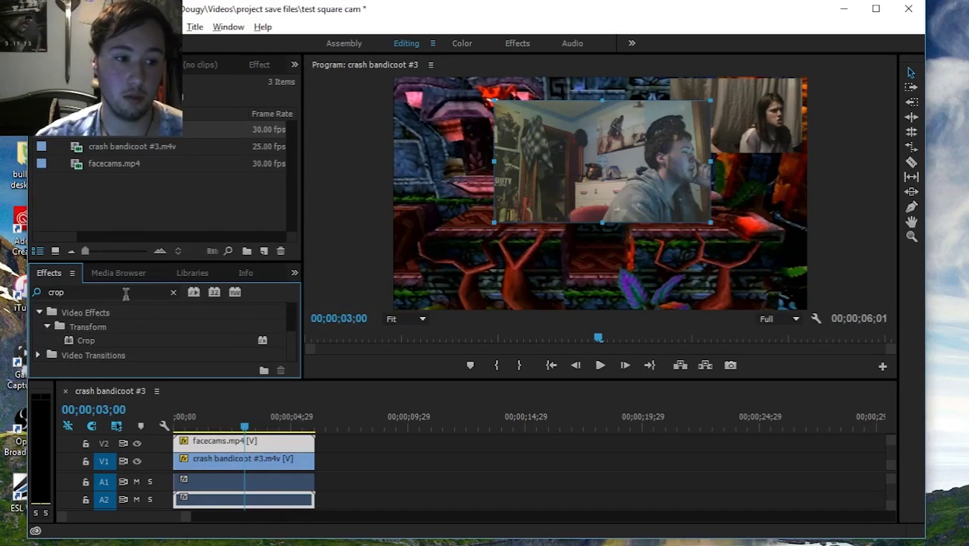
pyautogui.click(173, 292)
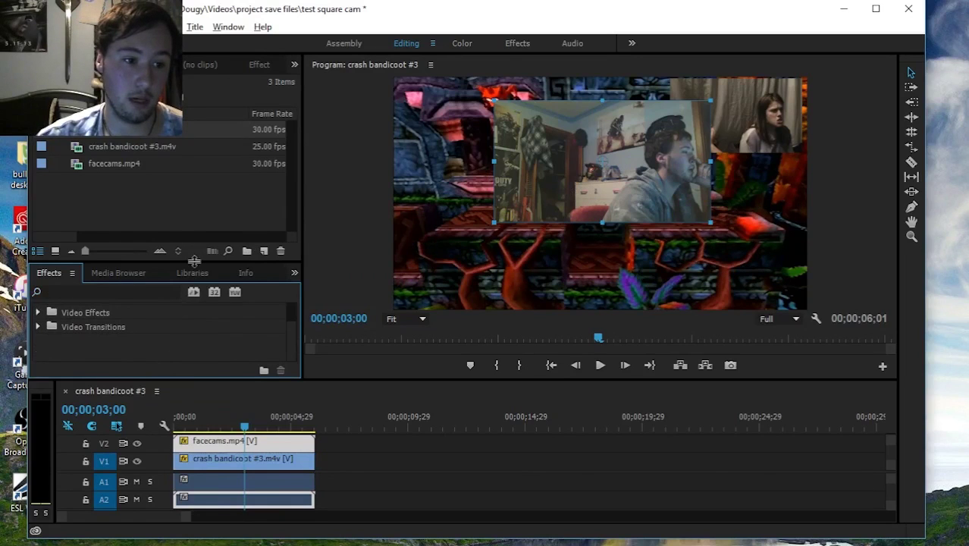
pyautogui.moveTo(195, 261); pyautogui.dragTo(193, 119)
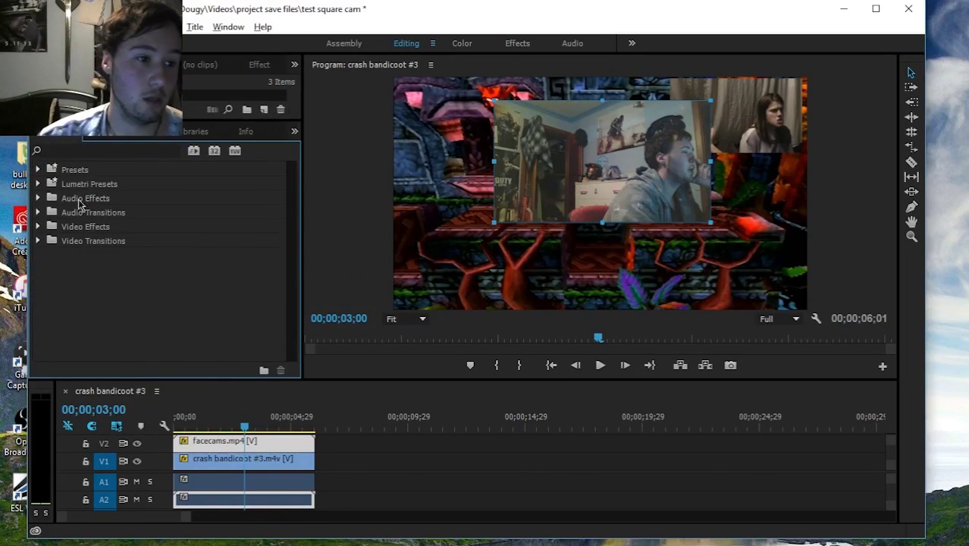
pyautogui.click(38, 227)
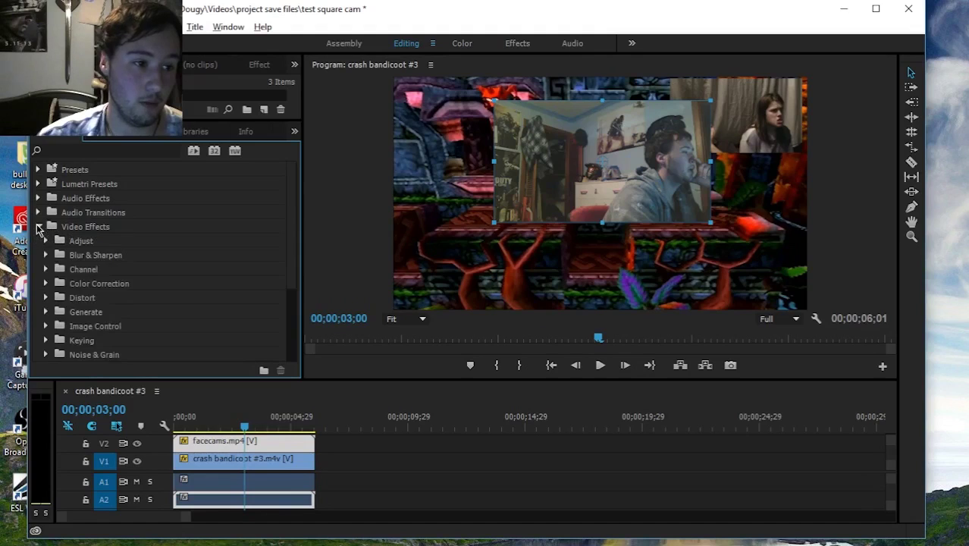
pyautogui.scroll(-1, 151, 231)
pyautogui.scroll(-1, 151, 230)
pyautogui.scroll(-2, 167, 239)
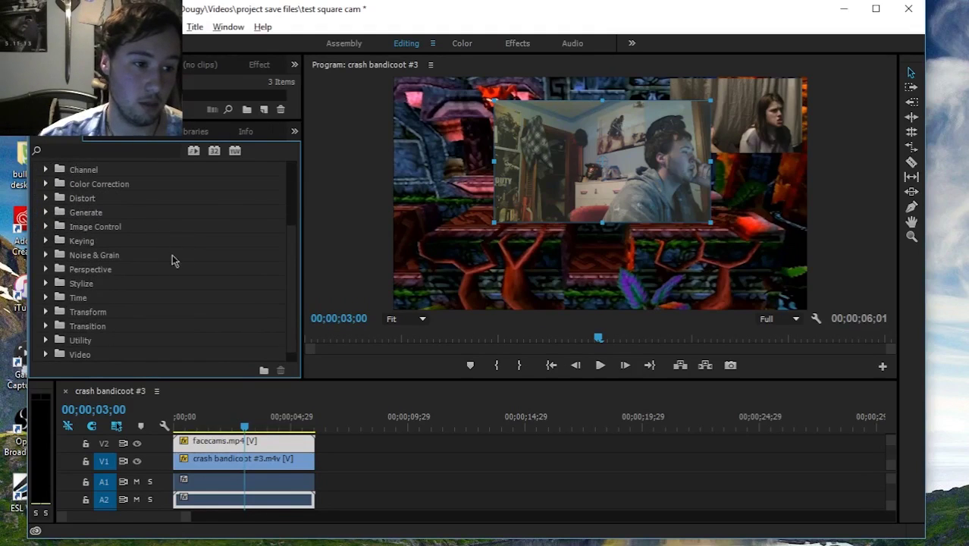
pyautogui.click(45, 312)
pyautogui.scroll(-1, 144, 318)
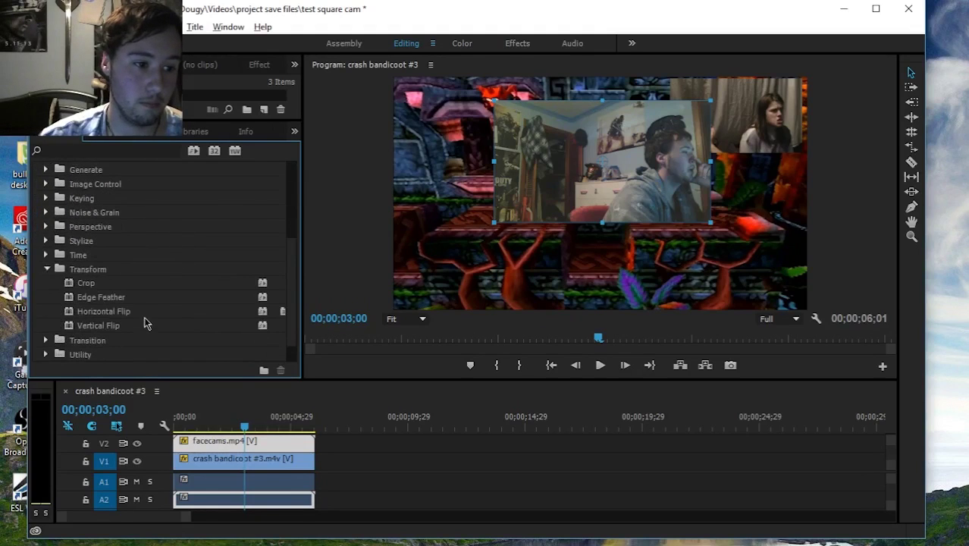
pyautogui.click(103, 289)
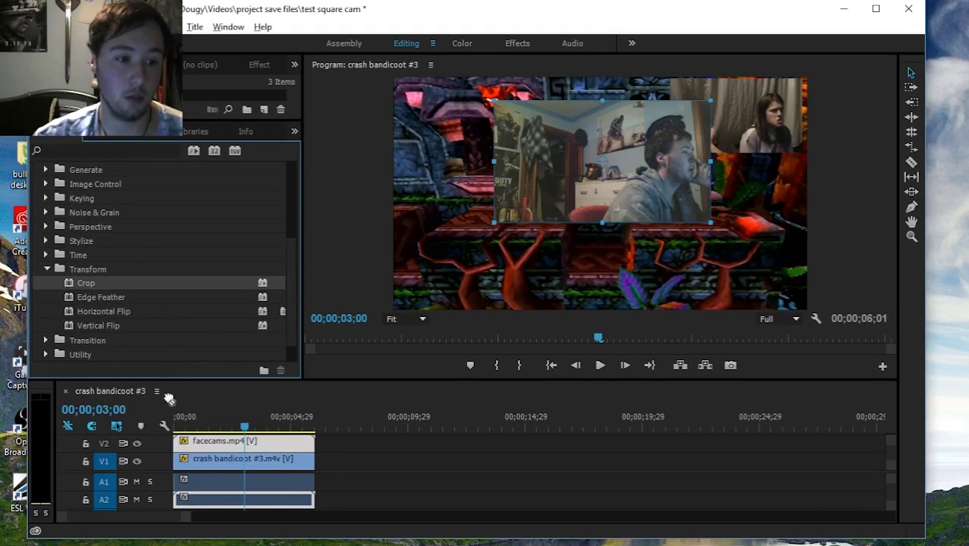
pyautogui.moveTo(168, 399); pyautogui.dragTo(194, 448)
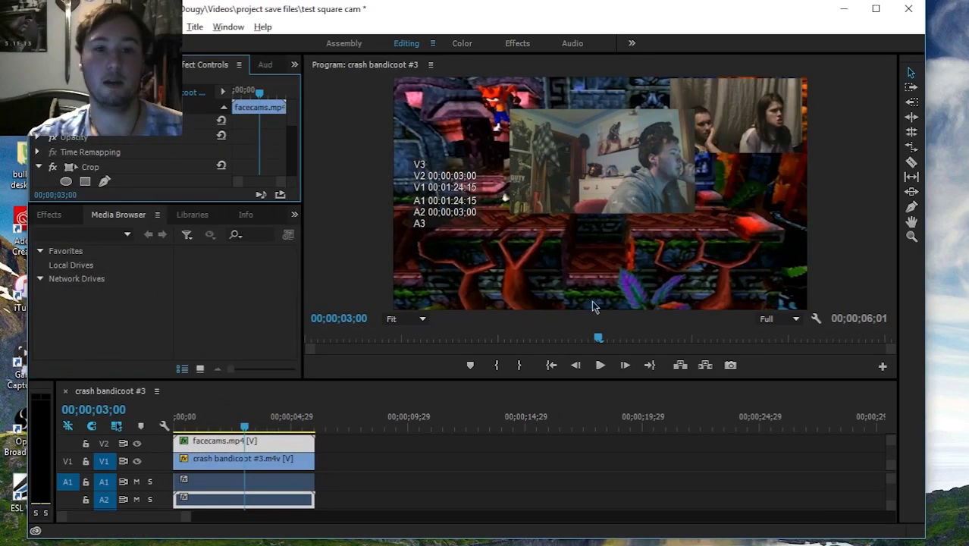
pyautogui.scroll(-2, 138, 152)
pyautogui.scroll(-1, 140, 156)
pyautogui.scroll(-2, 144, 163)
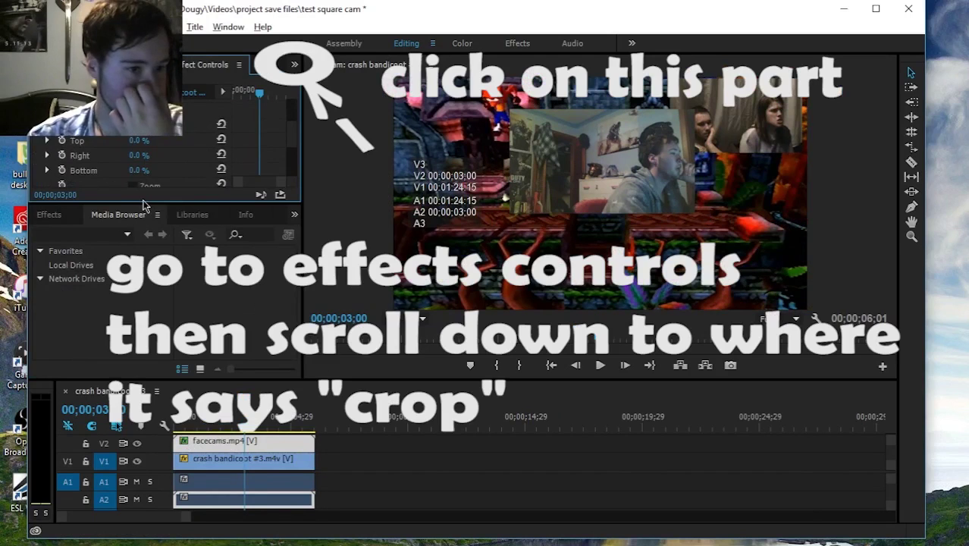
pyautogui.moveTo(148, 170); pyautogui.dragTo(142, 238)
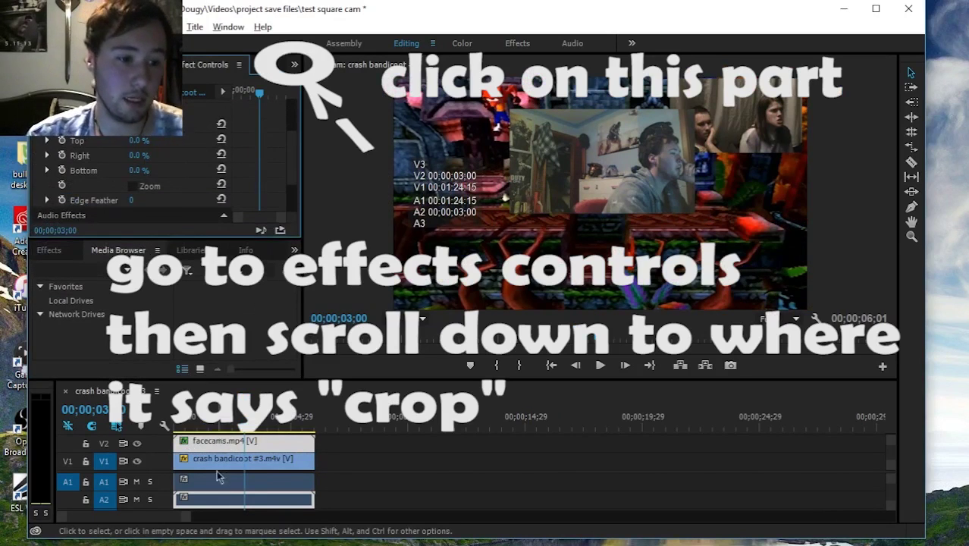
pyautogui.doubleClick(187, 447)
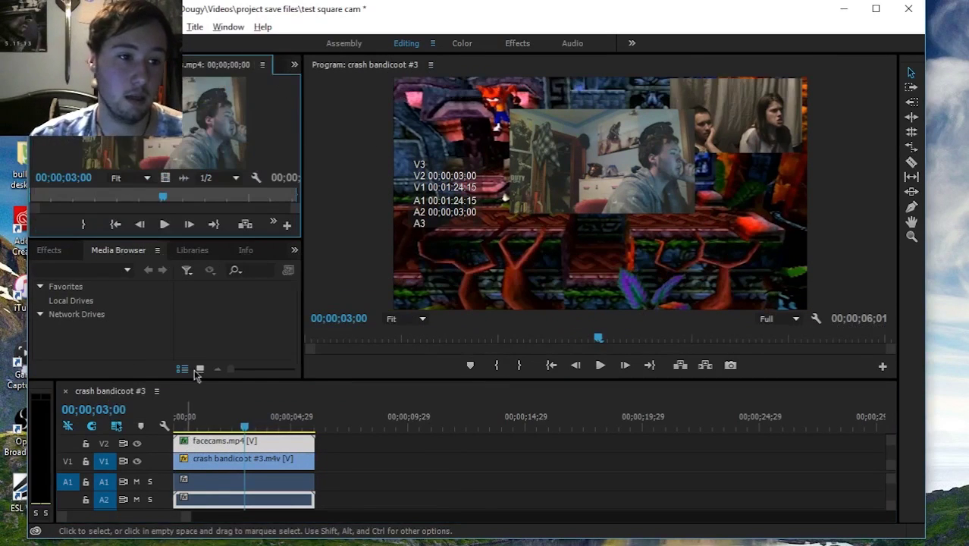
pyautogui.click(294, 64)
pyautogui.click(331, 113)
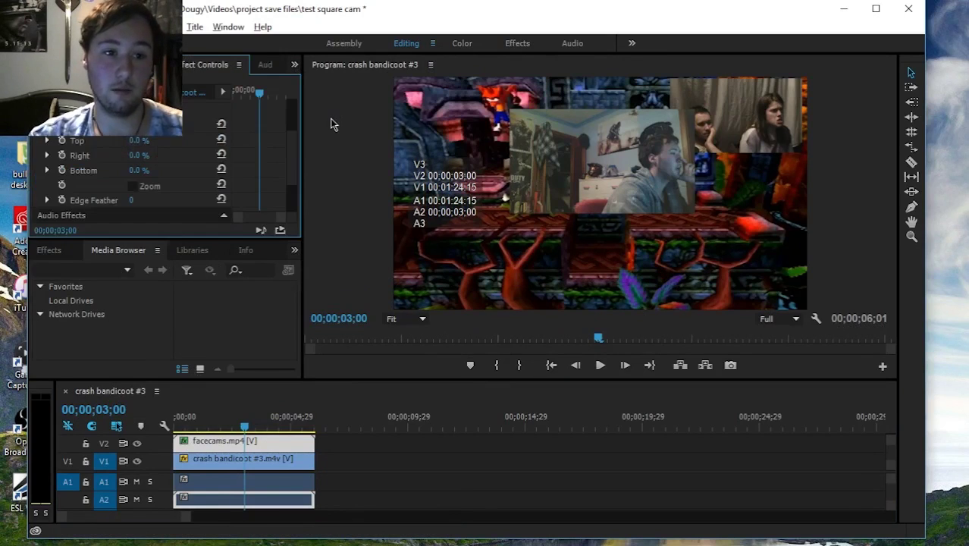
pyautogui.scroll(3, 129, 163)
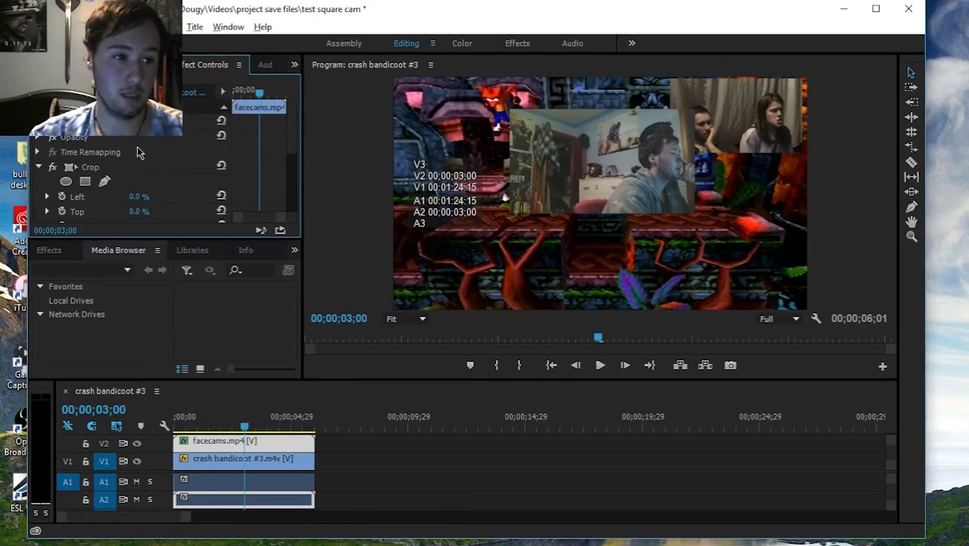
pyautogui.scroll(-1, 137, 148)
pyautogui.scroll(1, 144, 151)
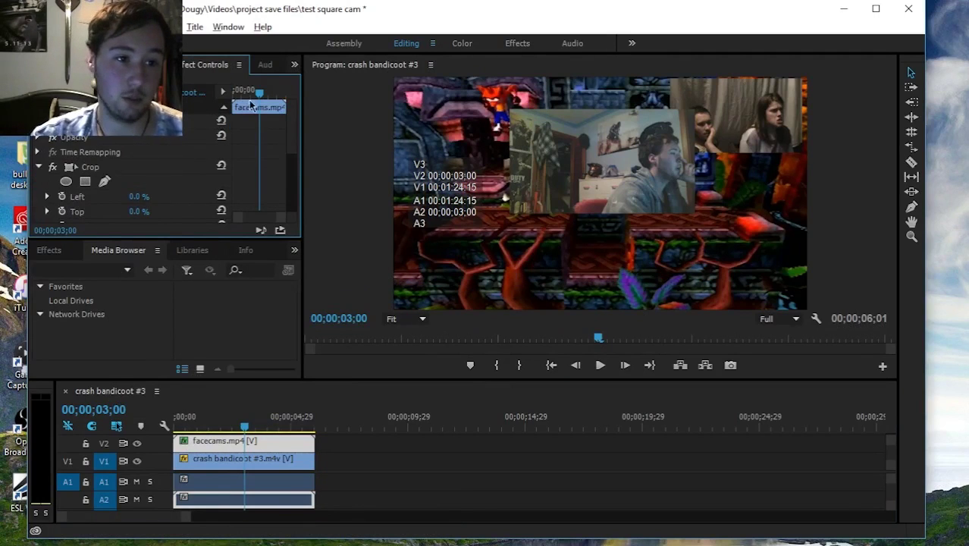
pyautogui.scroll(-2, 104, 209)
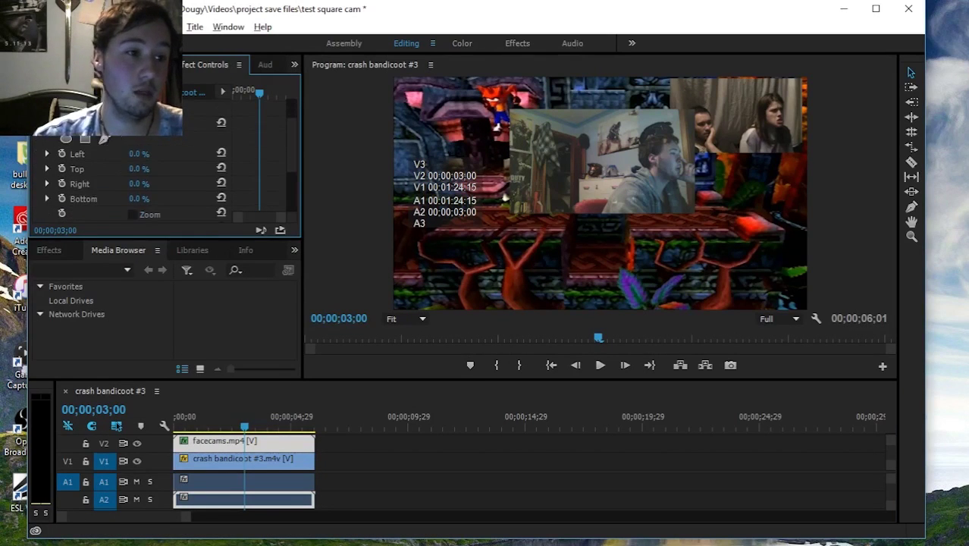
pyautogui.scroll(-1, 129, 175)
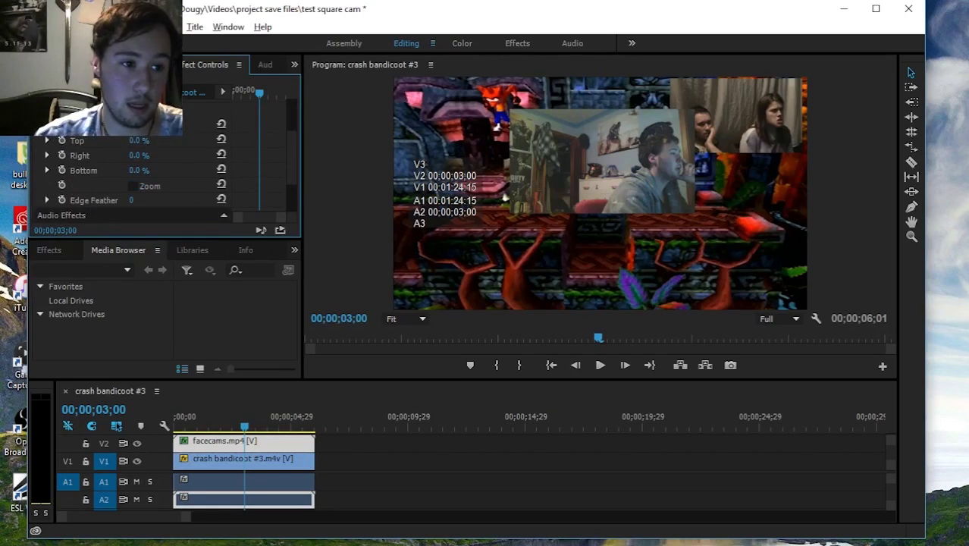
pyautogui.moveTo(139, 125); pyautogui.dragTo(130, 141)
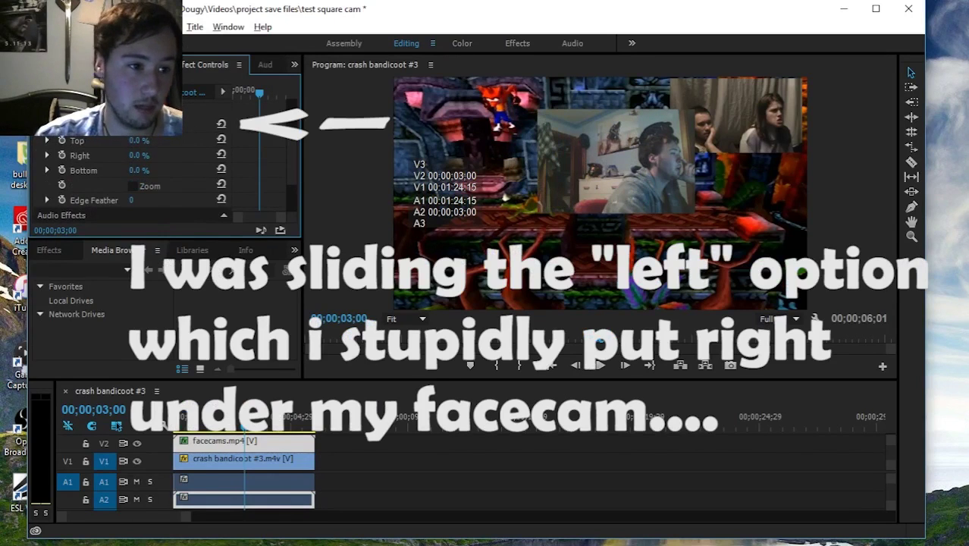
# Scrub the facecam's Crop Left value to ease back the left-edge crop
pyautogui.moveTo(139, 125); pyautogui.dragTo(129, 125)
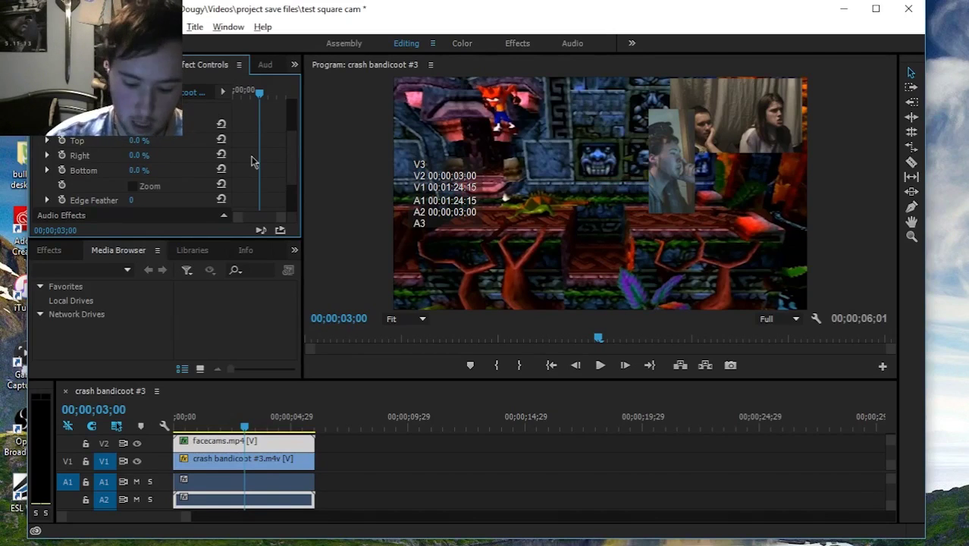
pyautogui.moveTo(139, 125); pyautogui.dragTo(254, 161)
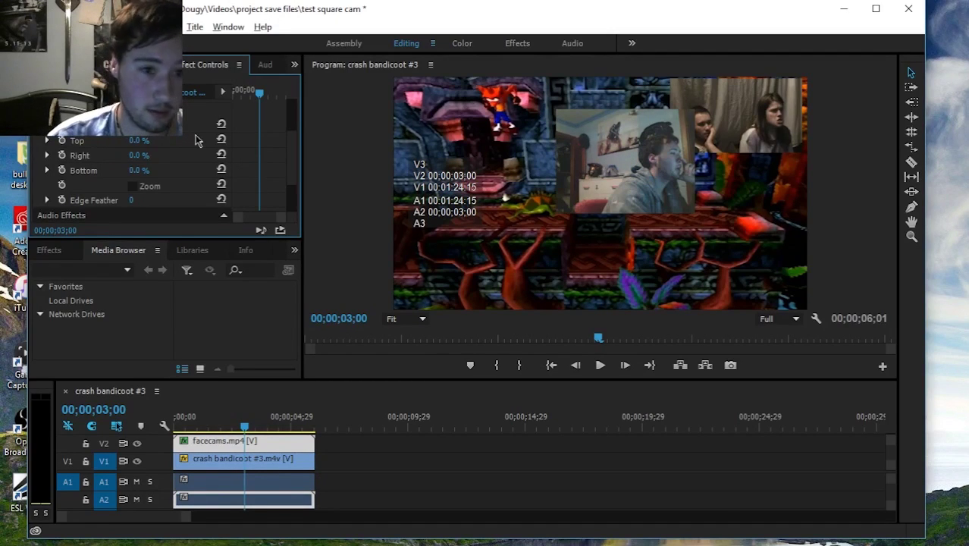
# Drag the cropped facecam overlay into the top-right corner of the Program monitor
pyautogui.click(604, 146)
pyautogui.doubleClick(598, 155)
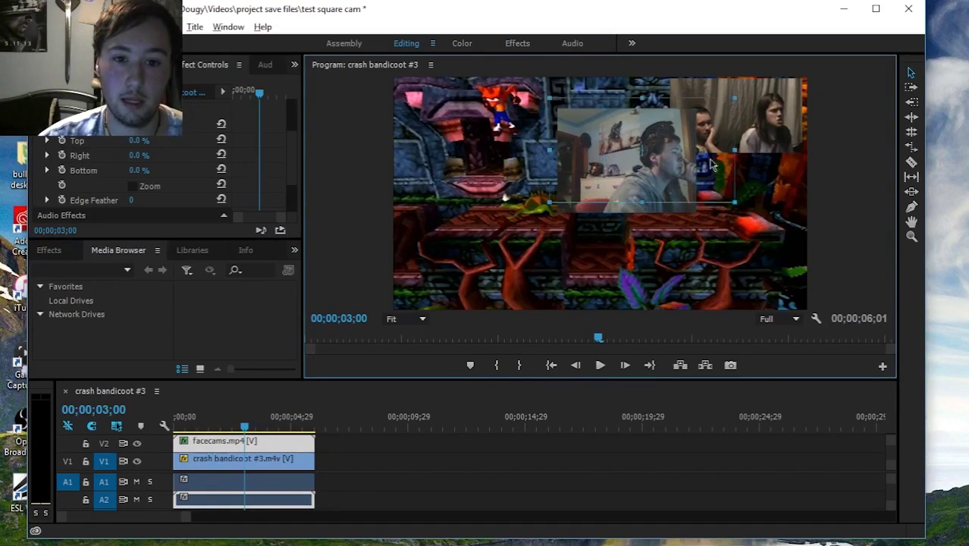
pyautogui.moveTo(711, 165); pyautogui.dragTo(650, 178)
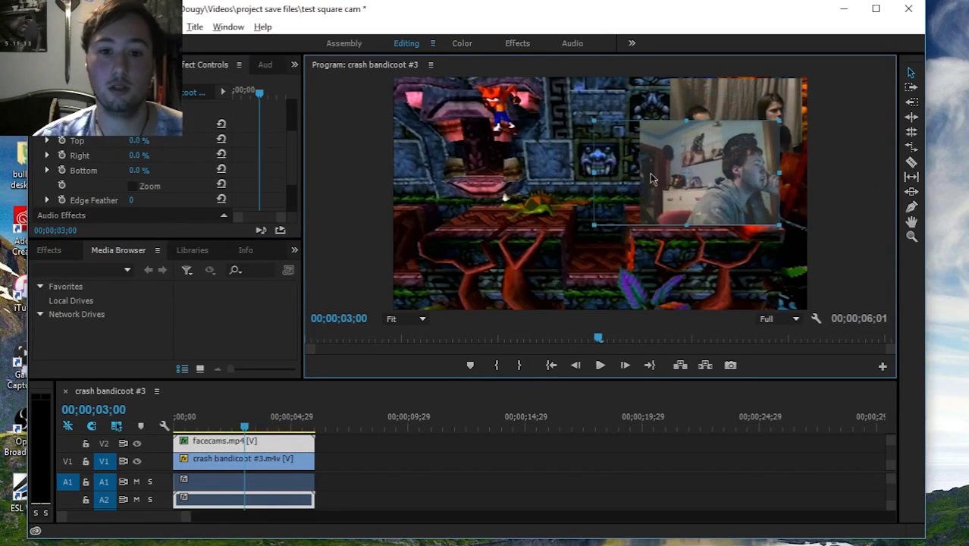
pyautogui.moveTo(650, 178); pyautogui.dragTo(641, 185)
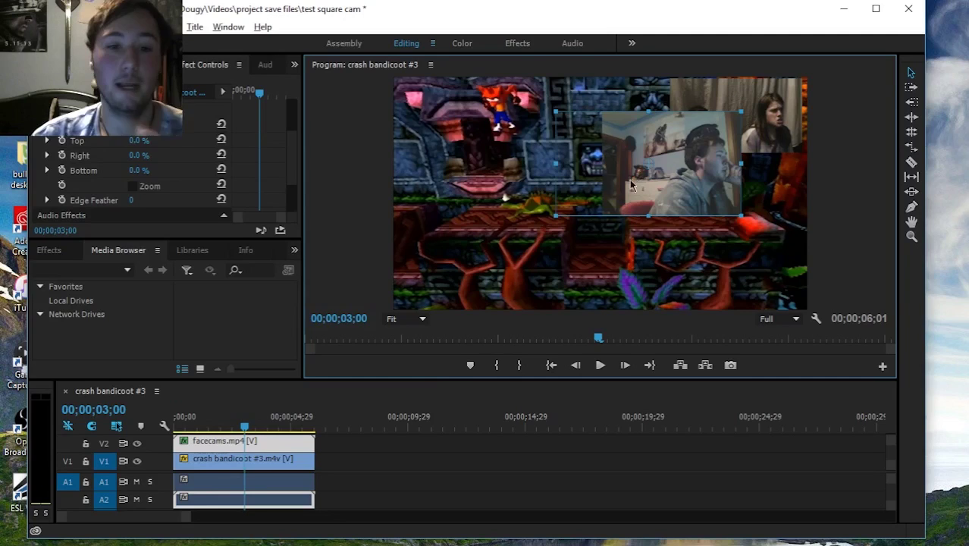
pyautogui.moveTo(631, 185)
pyautogui.mouseDown()
pyautogui.moveTo(418, 148)
pyautogui.moveTo(433, 147)
pyautogui.moveTo(436, 159)
pyautogui.moveTo(695, 152)
pyautogui.moveTo(681, 155)
pyautogui.mouseUp()
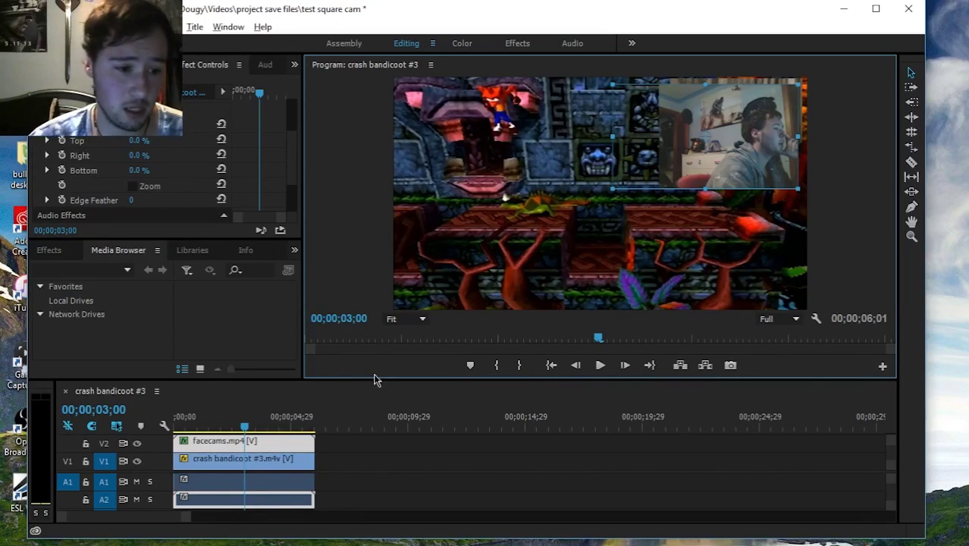
# Return to the start and play through the six-second sequence
pyautogui.press('Home')
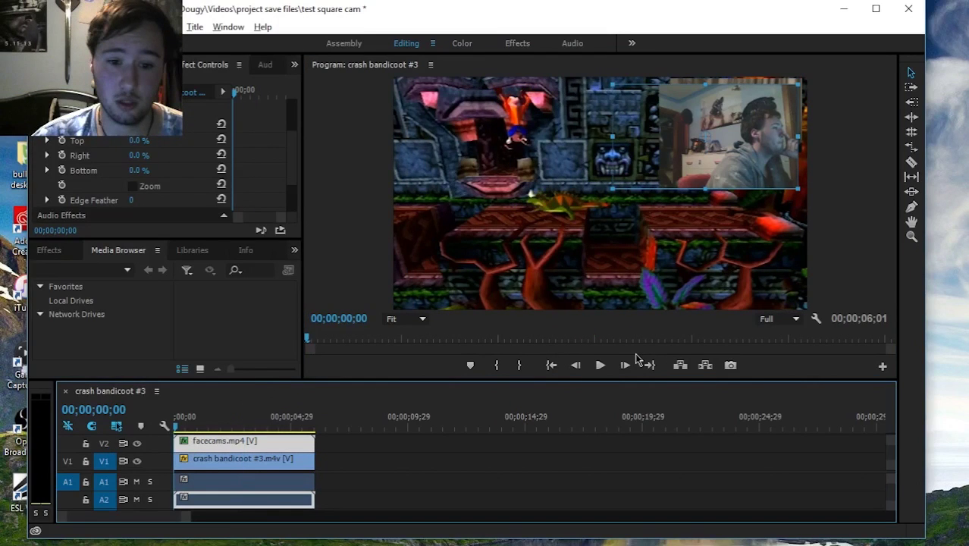
pyautogui.press('space')
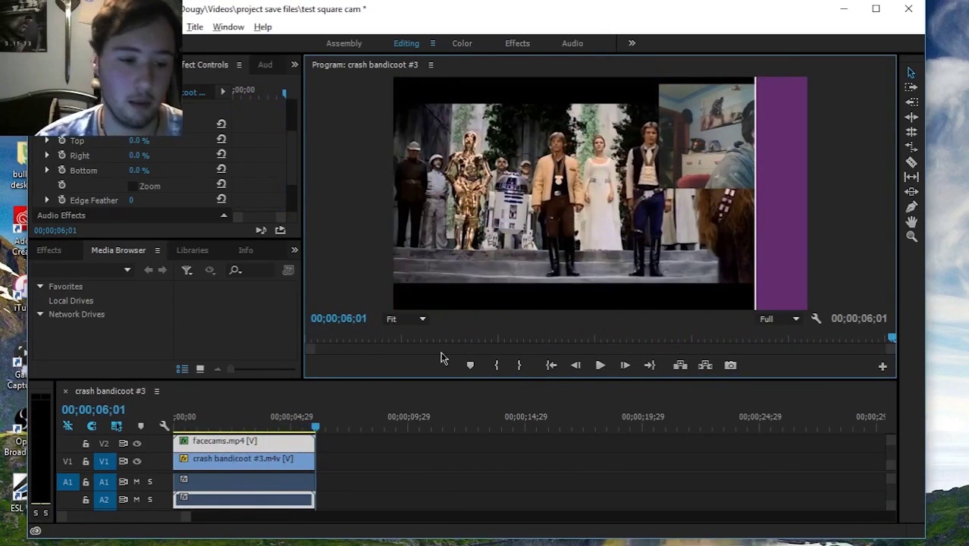
# Rewind to the sequence start and drag Crop from Video Effects > Transform onto facecams.mp4
pyautogui.moveTo(440, 339); pyautogui.dragTo(308, 339)
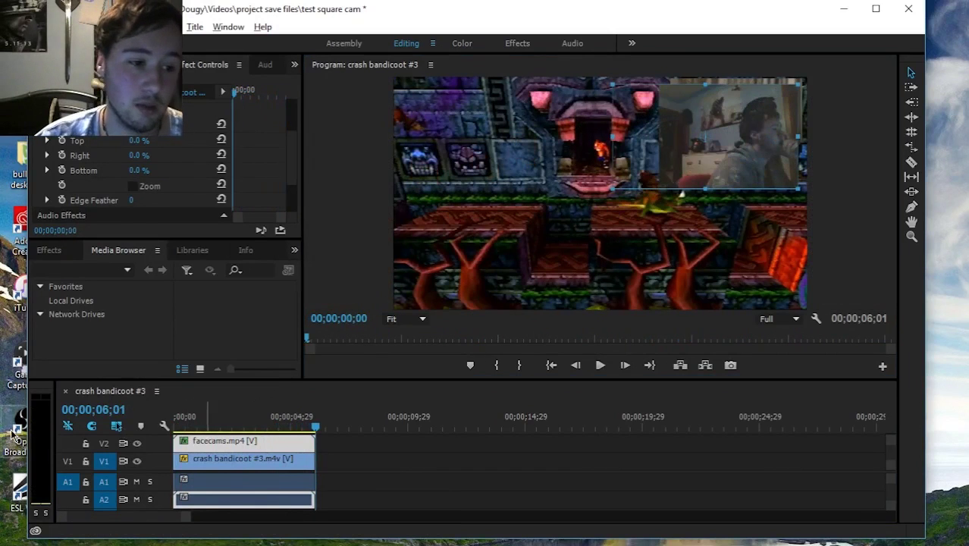
pyautogui.click(49, 249)
pyautogui.scroll(1, 133, 324)
pyautogui.scroll(5, 122, 329)
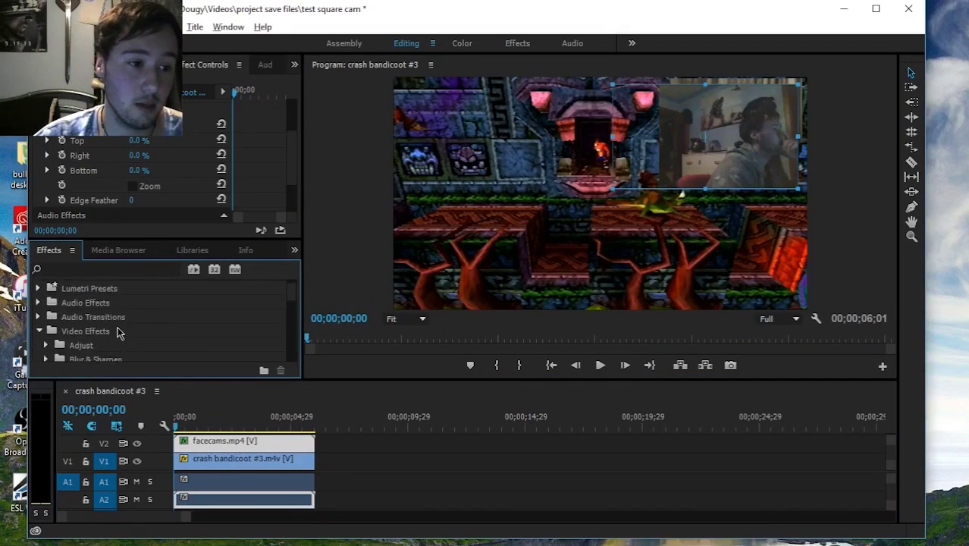
pyautogui.scroll(-1, 65, 328)
pyautogui.scroll(-2, 68, 322)
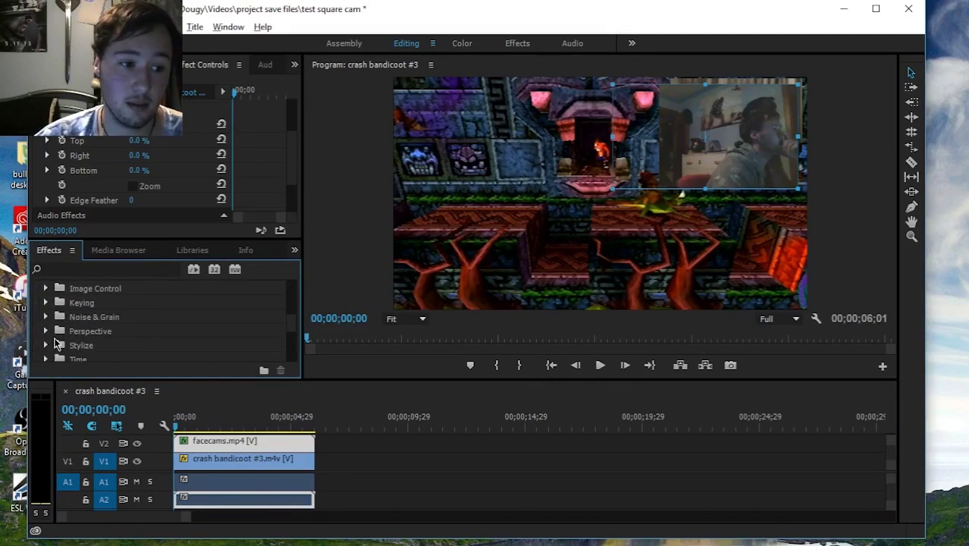
pyautogui.scroll(-2, 72, 316)
pyautogui.scroll(-1, 78, 308)
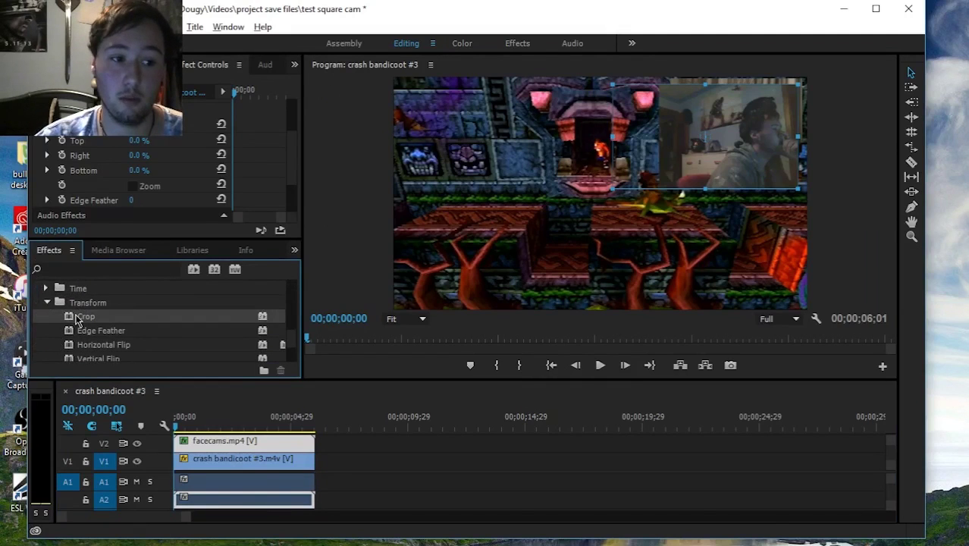
pyautogui.moveTo(76, 318); pyautogui.dragTo(200, 443)
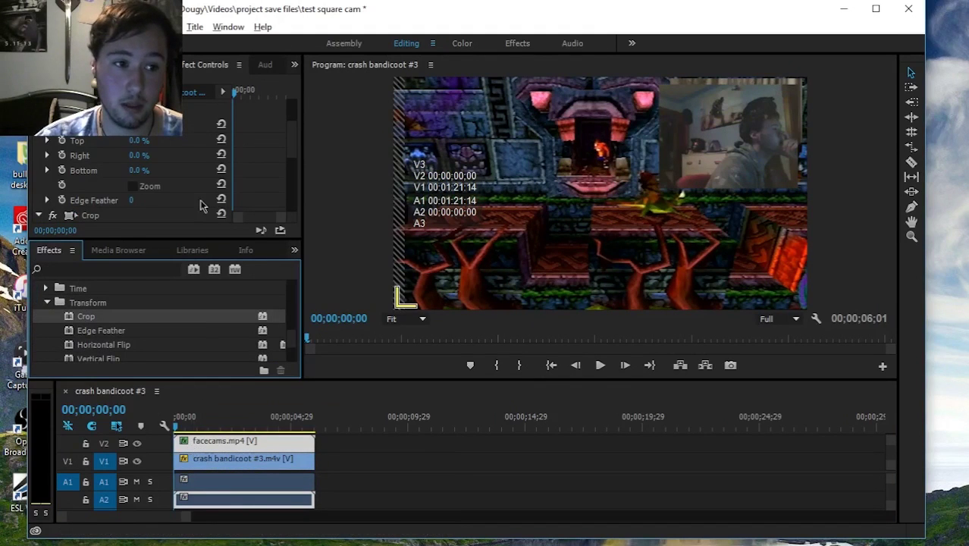
pyautogui.scroll(-2, 152, 199)
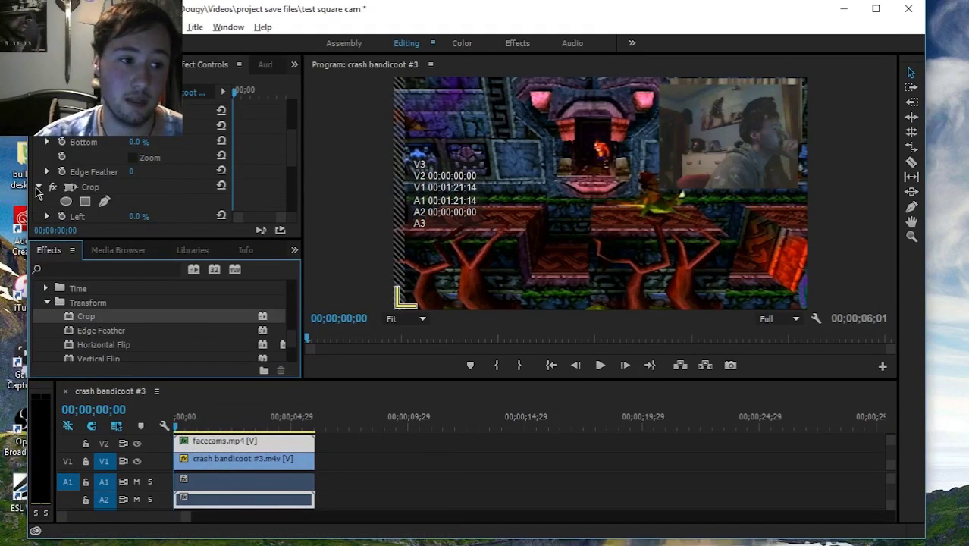
# Inspect both Crop effects in Effect Controls, where one shows 25% trimmed off the left
pyautogui.click(38, 187)
pyautogui.click(96, 188)
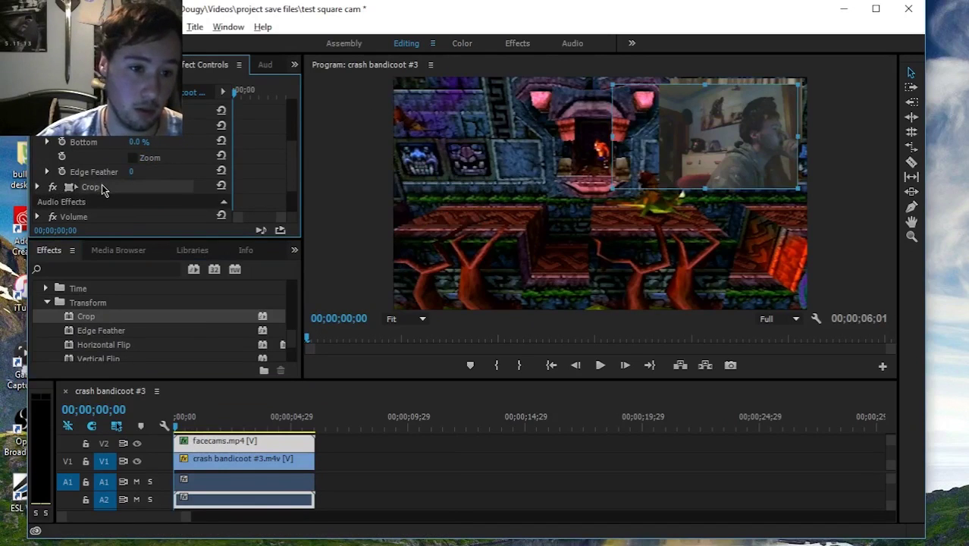
pyautogui.scroll(-2, 97, 188)
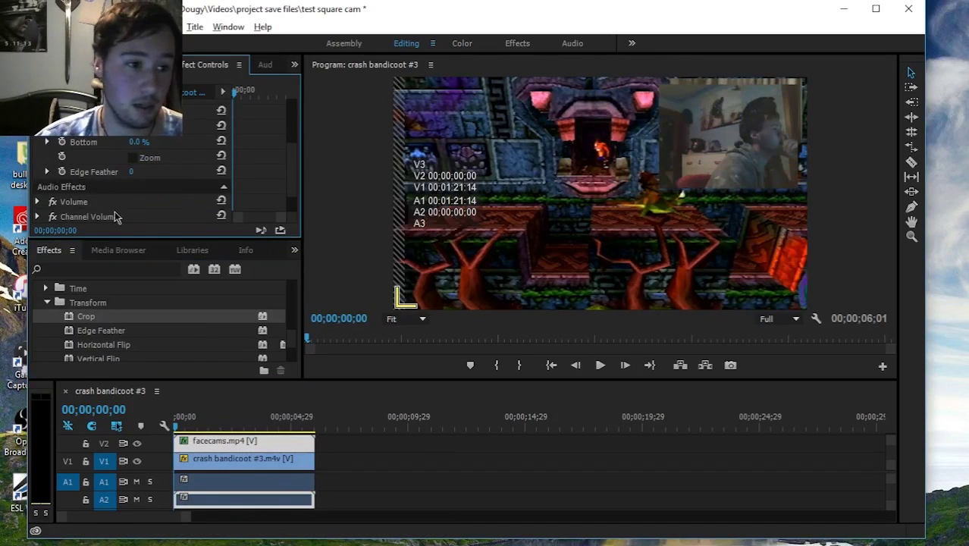
pyautogui.click(38, 140)
pyautogui.scroll(1, 72, 181)
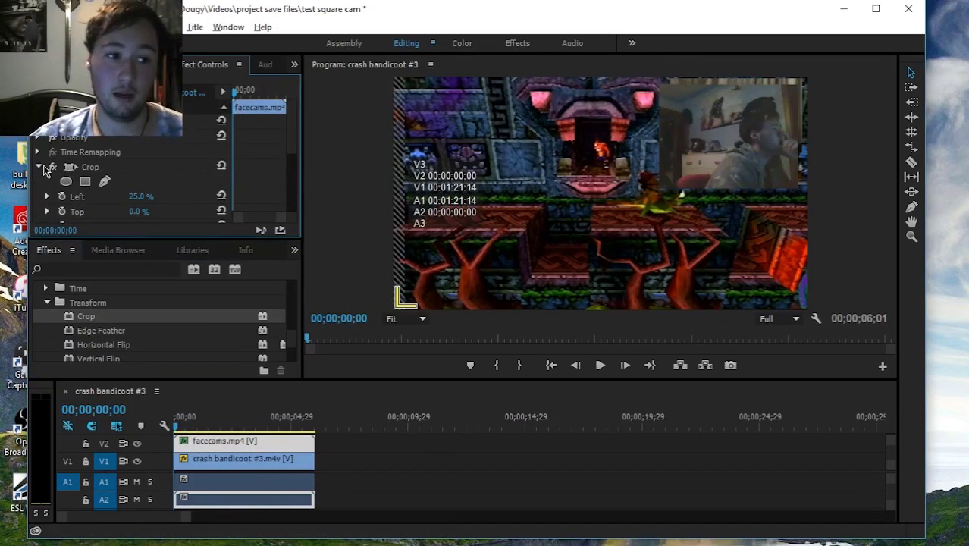
pyautogui.click(39, 166)
pyautogui.scroll(-1, 93, 180)
pyautogui.scroll(-1, 93, 180)
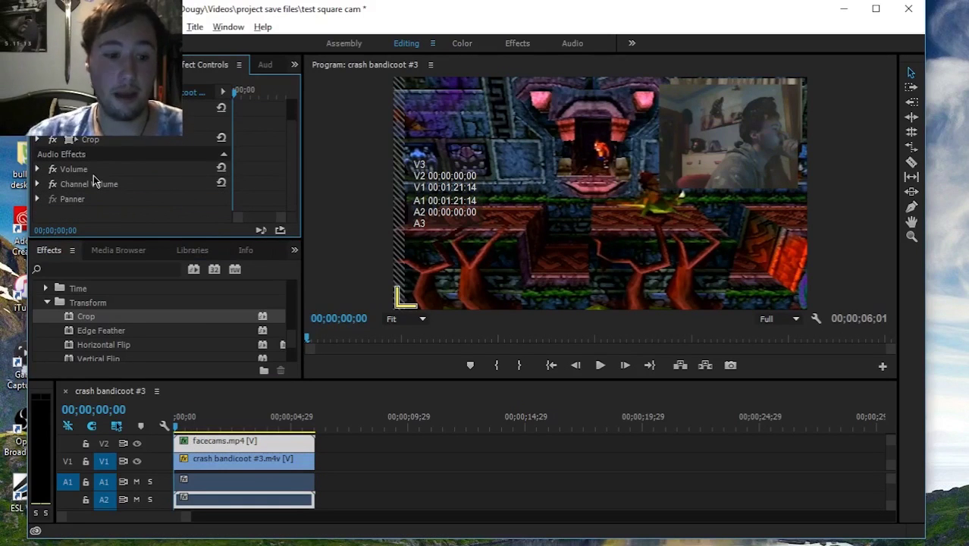